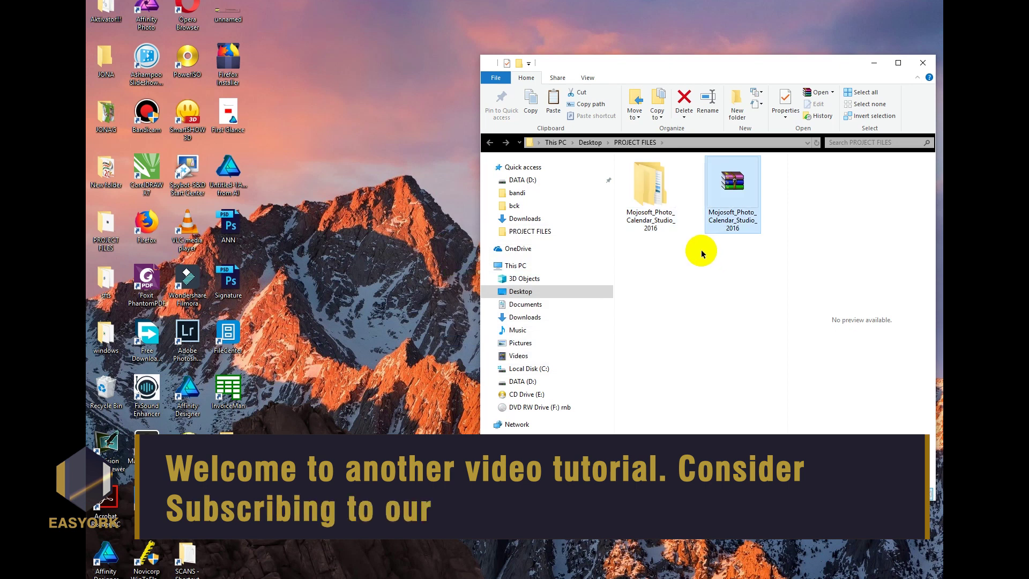
Step: Run PhotoCalendarStudio-setup from the Mojosoft_Photo_Calendar_Studio_2016 folder, allow it to make changes, and use English as the setup language
double_click(655, 209)
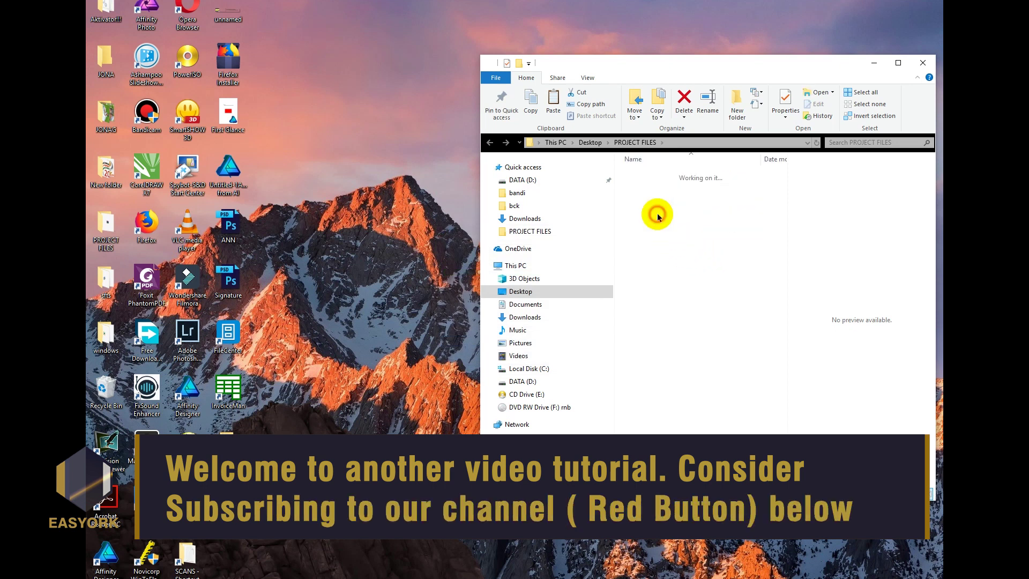
double_click(652, 175)
right_click(654, 175)
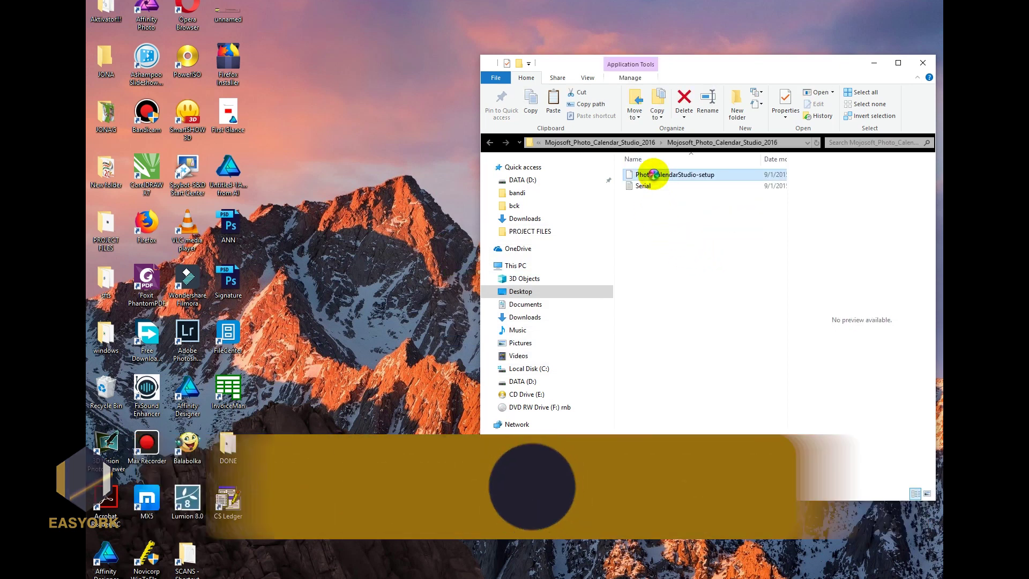
click(686, 194)
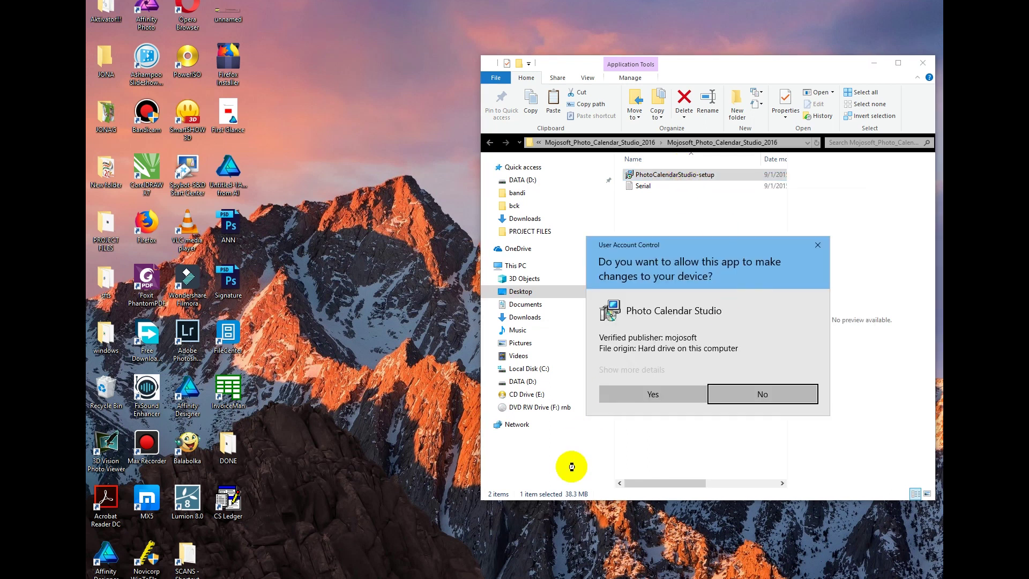
click(669, 393)
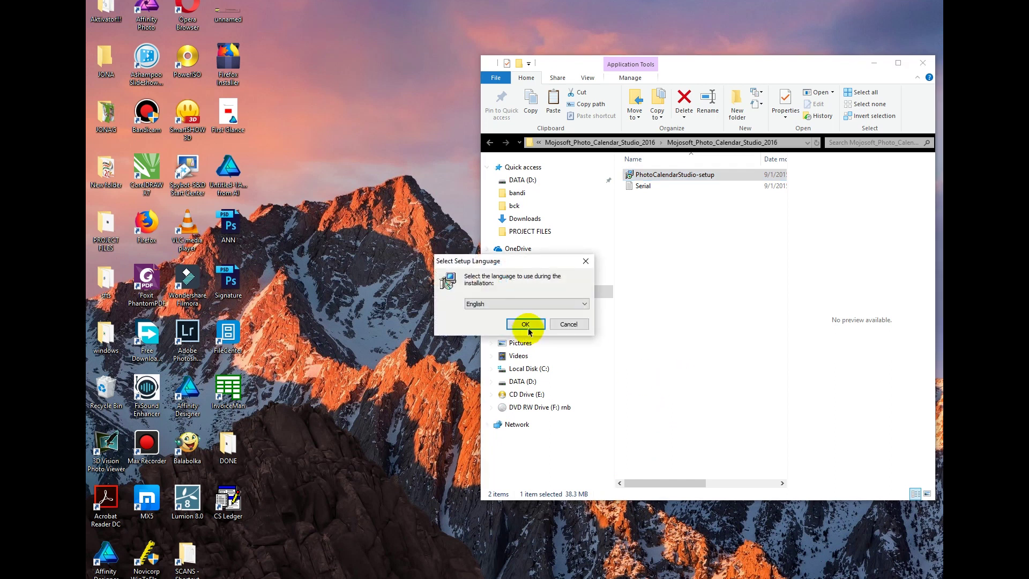
click(526, 324)
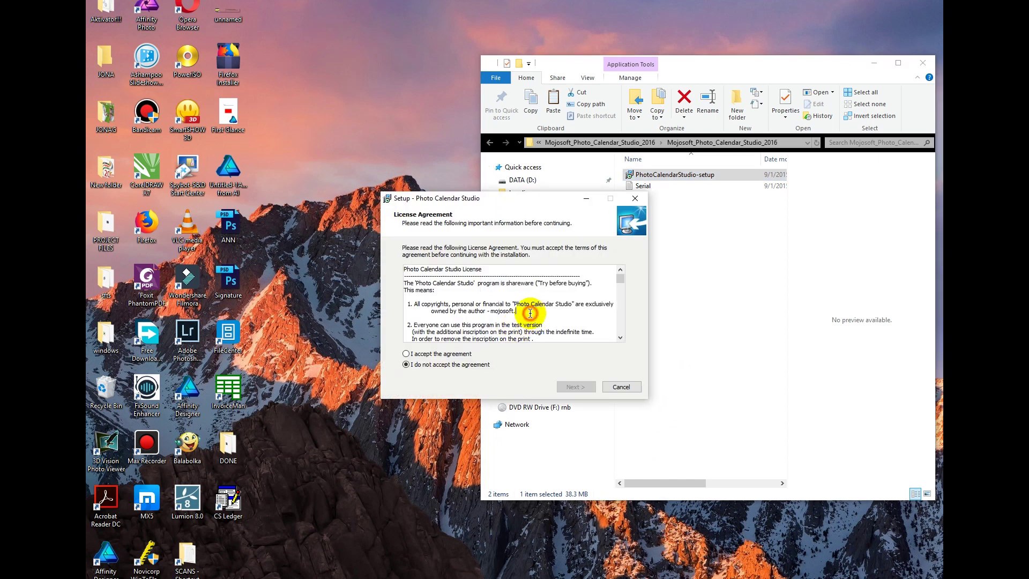
Step: Accept the license agreement and complete the installation with desktop and Quick Launch icons, running PhotoCalendarStudio.exe at the end
scroll(535, 313, down, 1)
scroll(535, 312, down, 4)
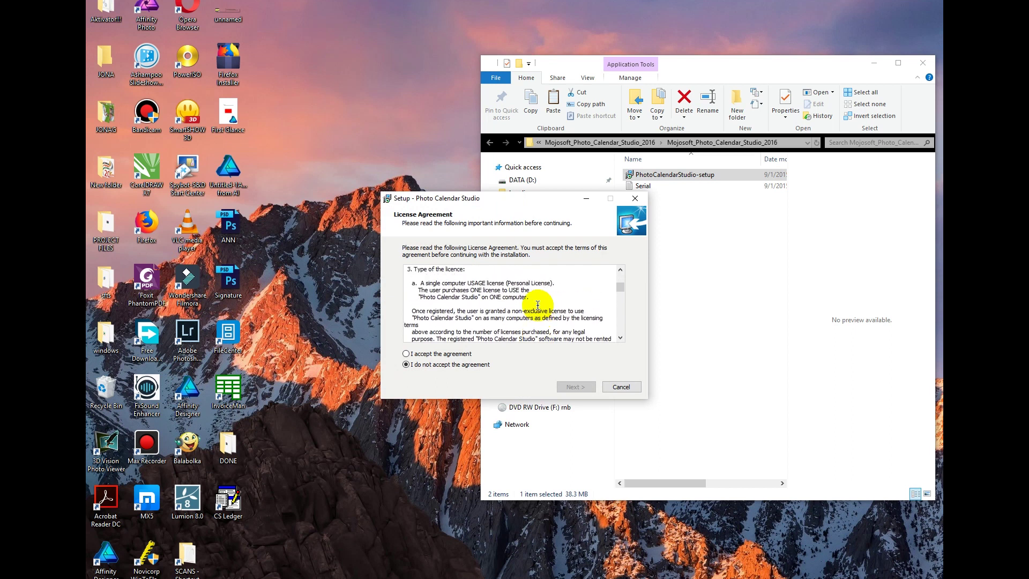
click(444, 355)
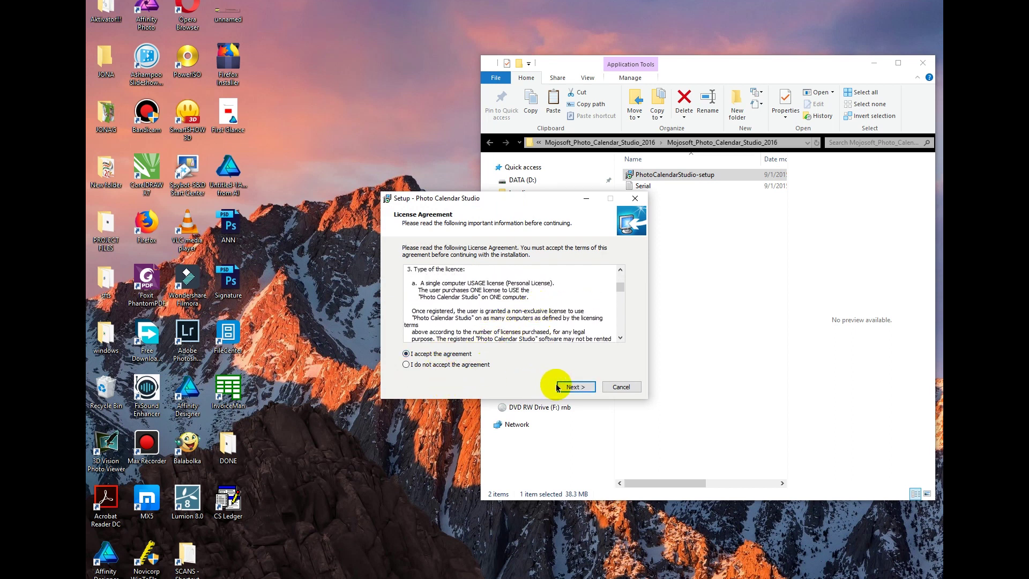
click(573, 387)
click(575, 388)
click(572, 387)
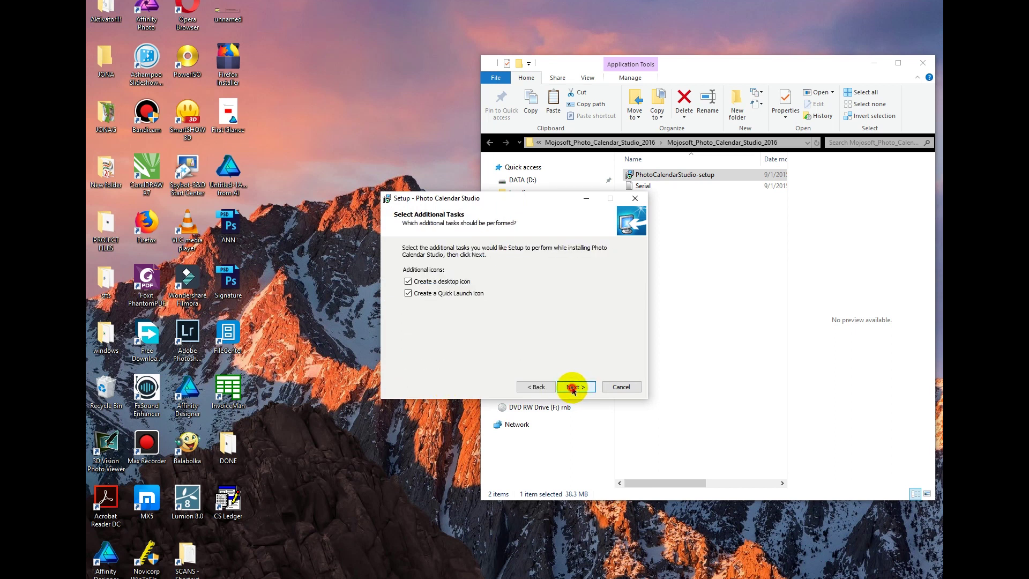
click(571, 386)
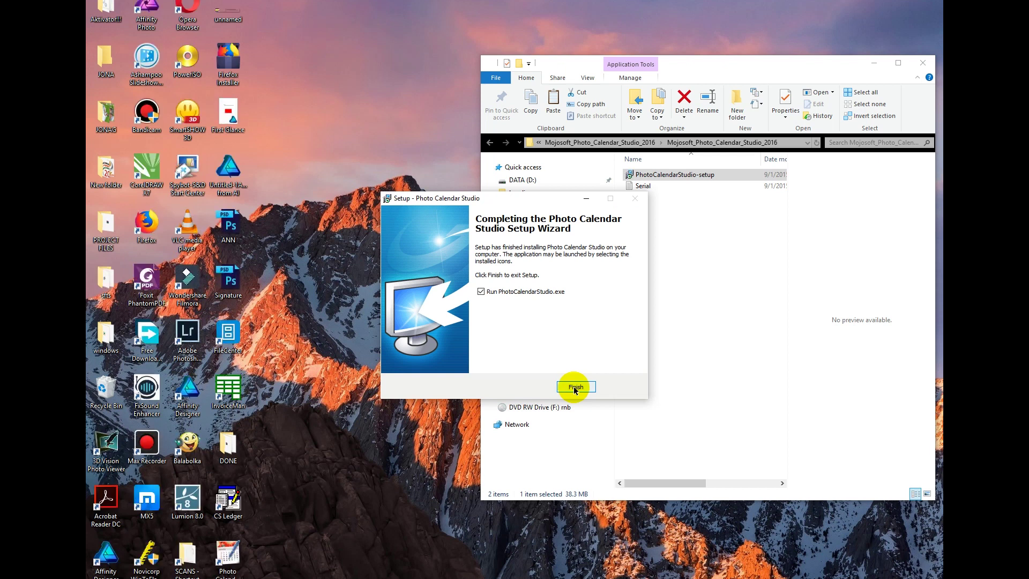
click(574, 390)
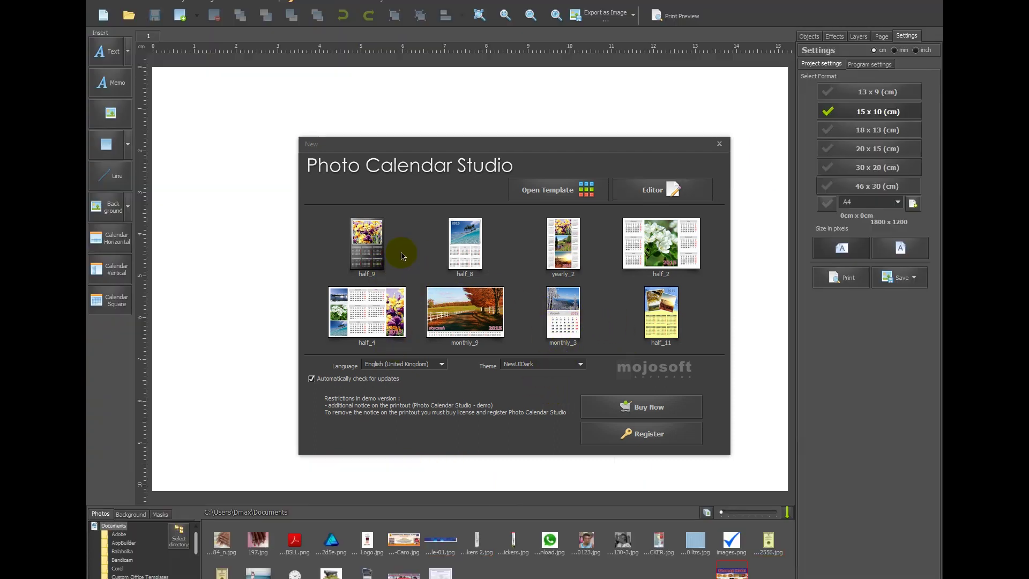
Step: Open the half_2 calendar template and set its year to 2018, keeping the English USA holidays and events
click(659, 258)
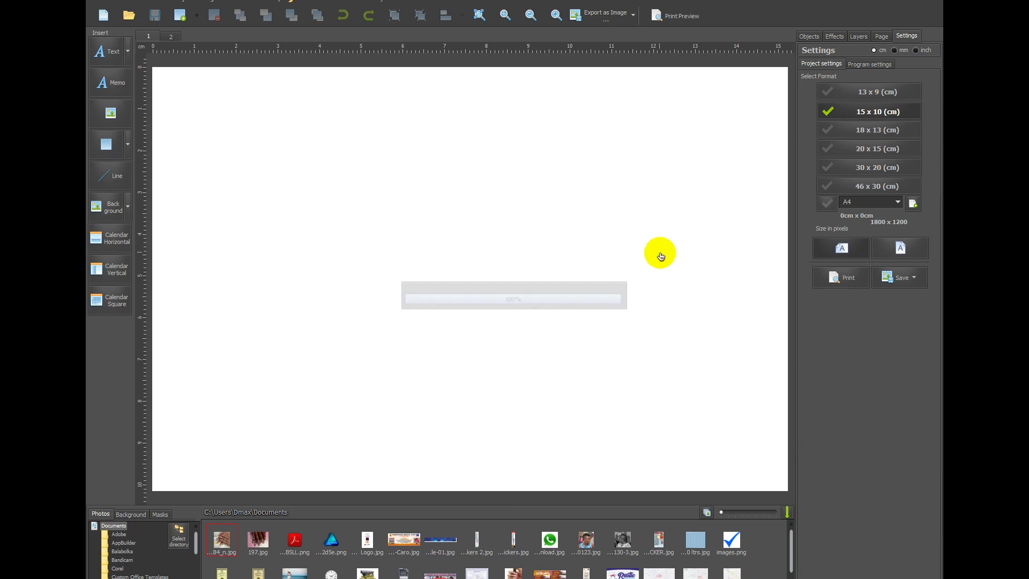
click(586, 253)
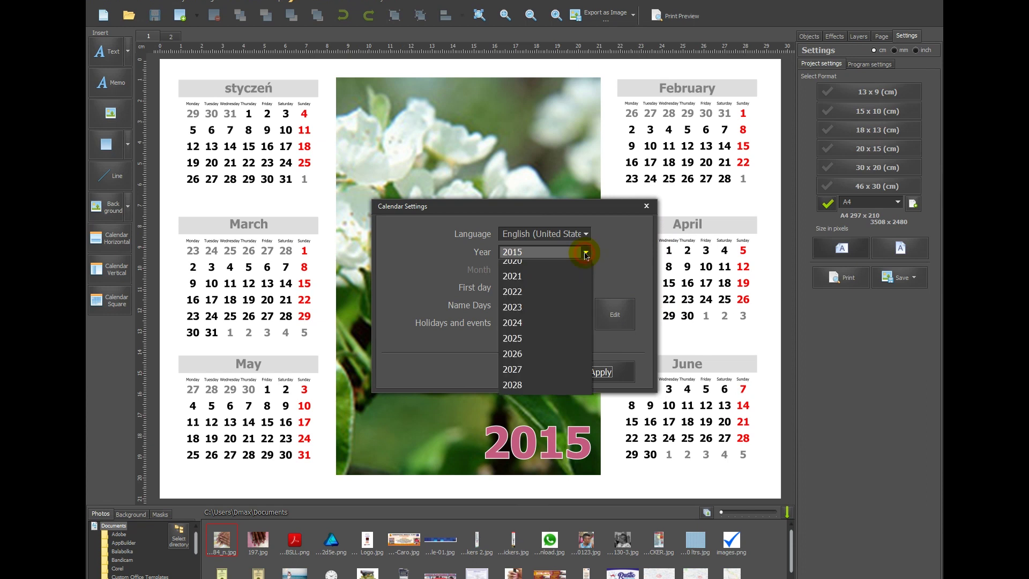
click(524, 315)
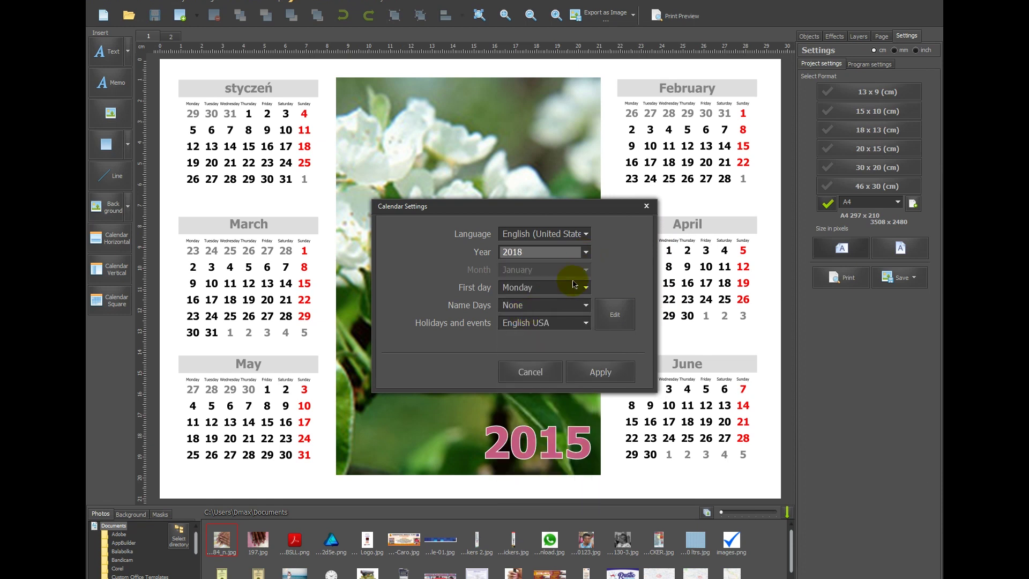
click(586, 323)
click(587, 327)
click(609, 372)
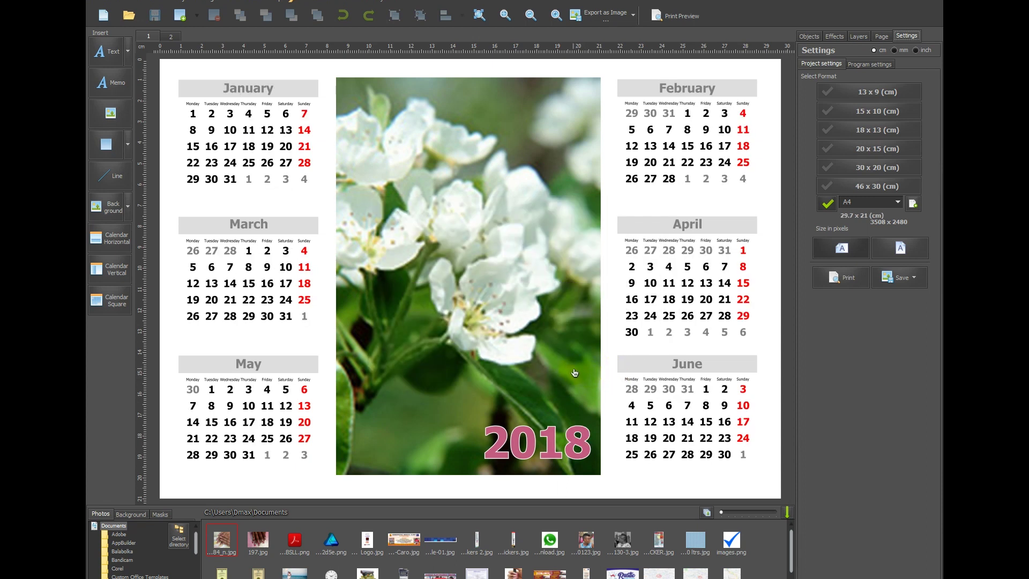
Step: Try several frame effects on the central flower photo, including the blue snowflake frame and the blue patterned frame
click(834, 36)
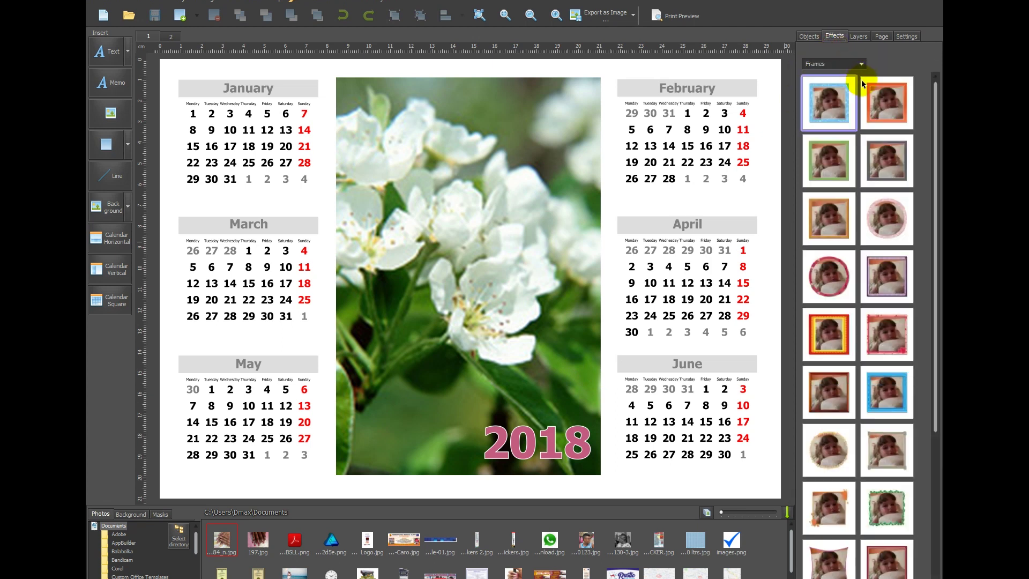
click(592, 167)
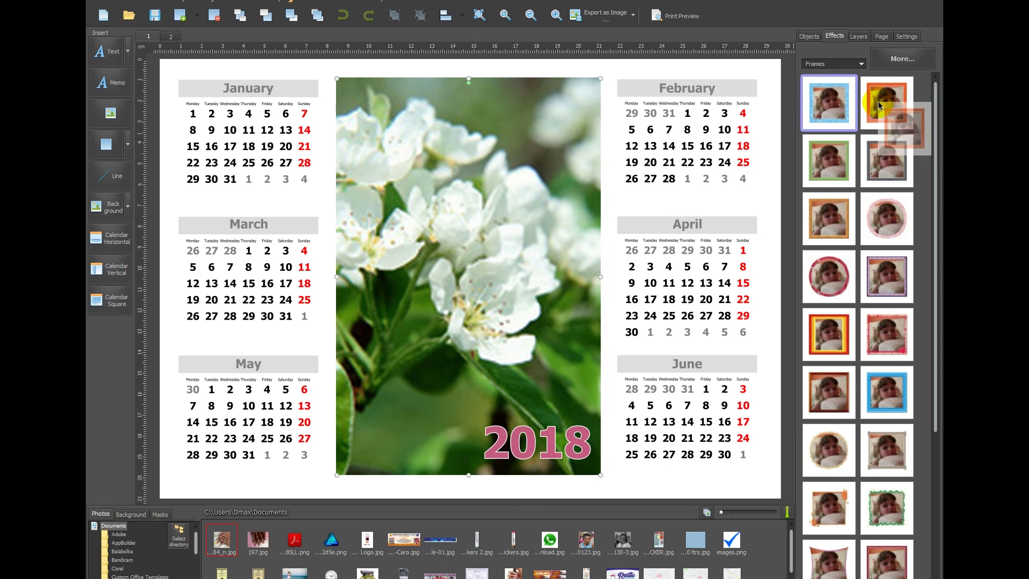
click(885, 155)
click(844, 168)
click(834, 101)
mouse_move(876, 203)
mouse_down()
mouse_move(914, 236)
mouse_move(888, 212)
mouse_up()
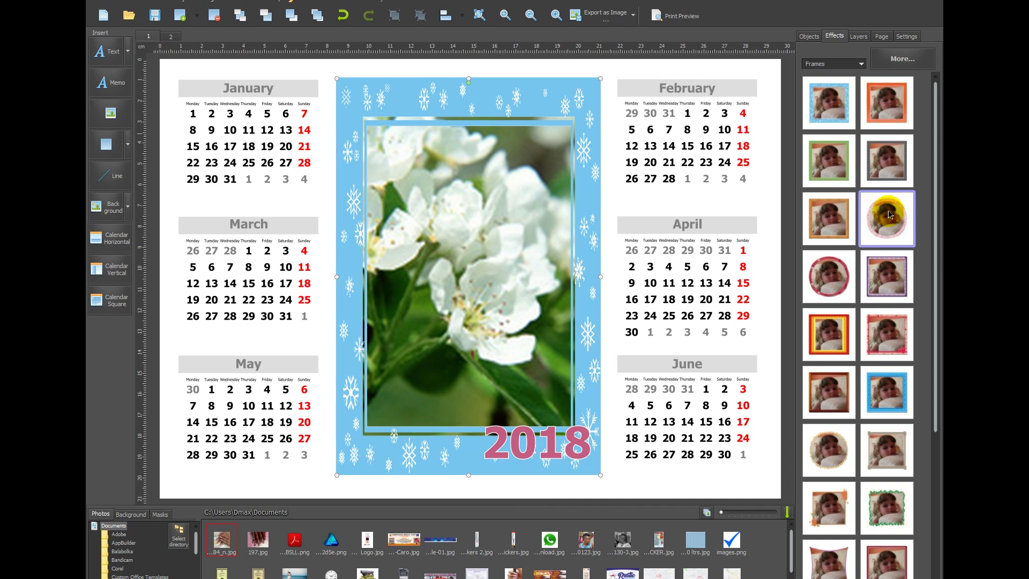
click(887, 341)
click(888, 397)
scroll(880, 418, down, 3)
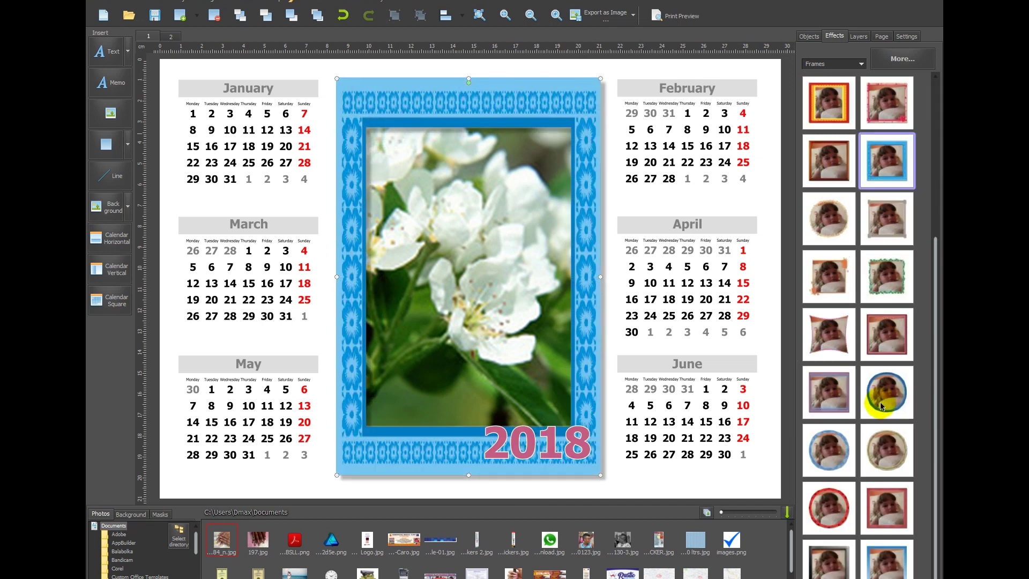
scroll(877, 407, up, 3)
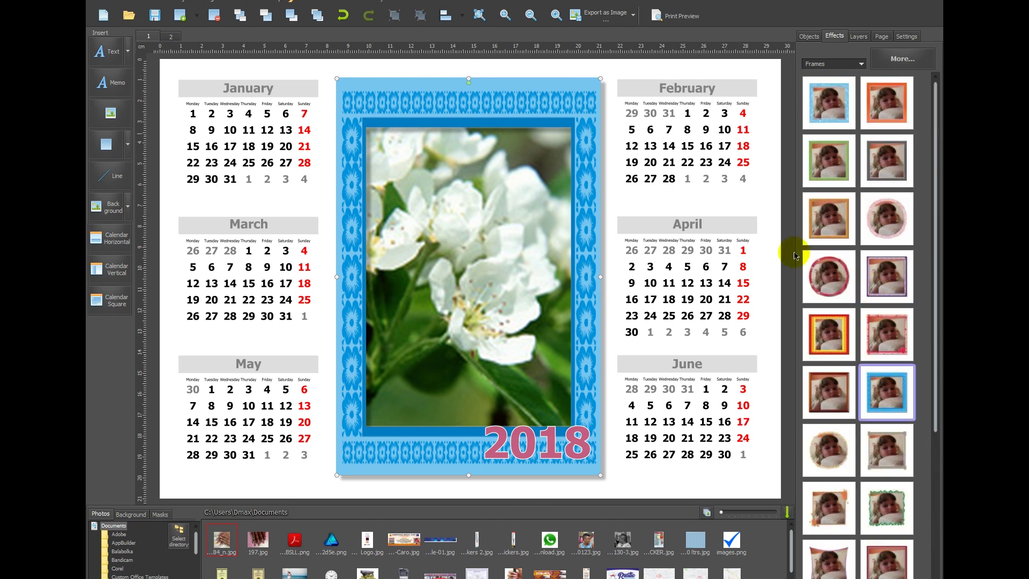
Step: Undo all the frame effects applied to the flower photo
key(ctrl+z)
key(ctrl+z)
key(ctrl+z)
key(ctrl+z)
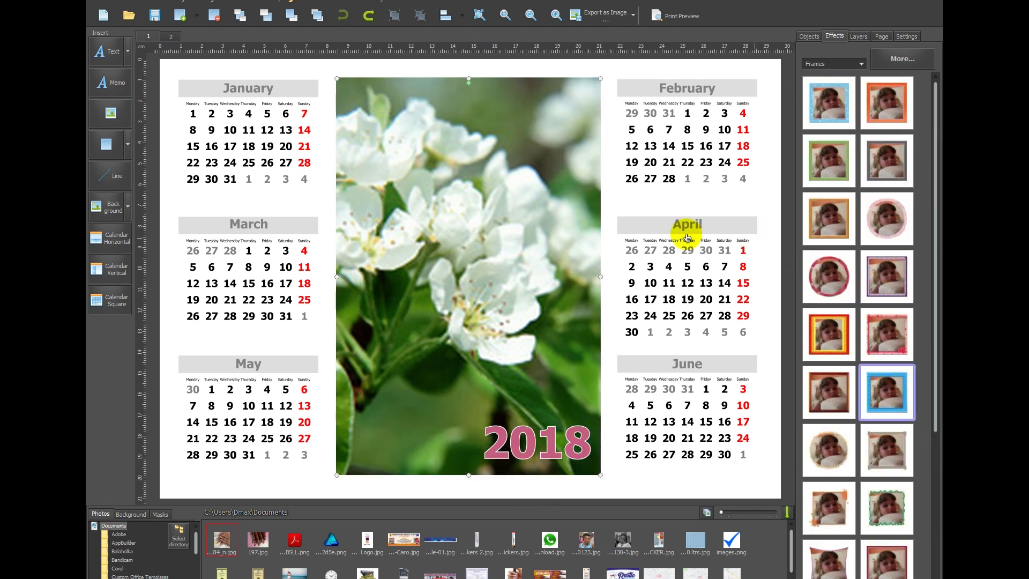
Step: Preview image 3 from the backgrounds folder without inserting it
click(114, 53)
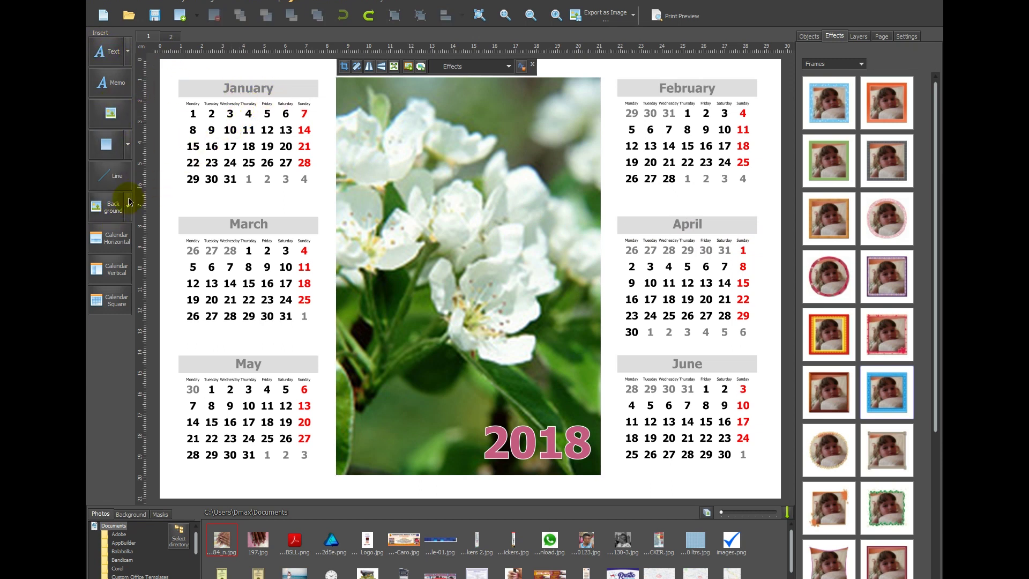
click(114, 214)
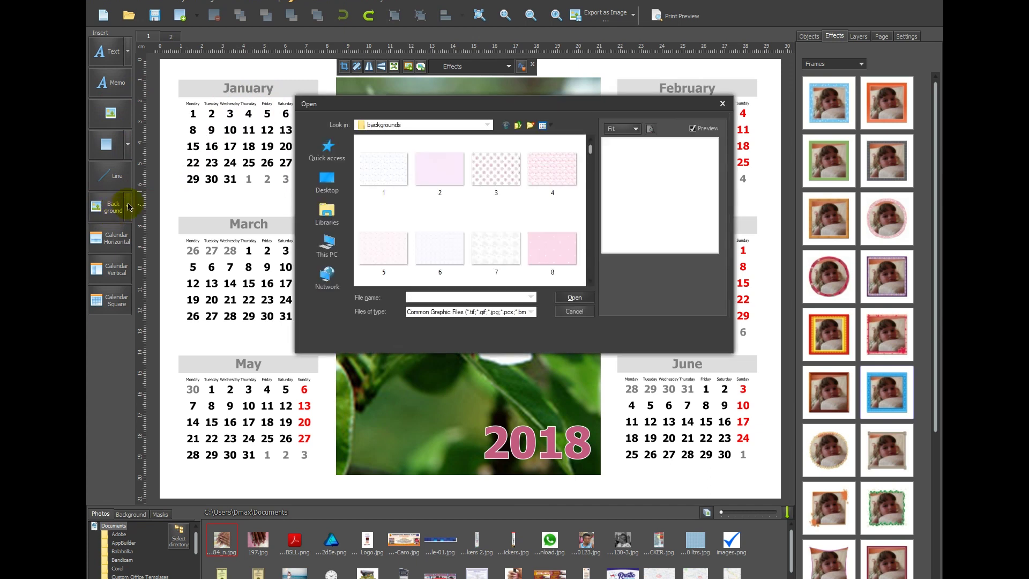
click(495, 163)
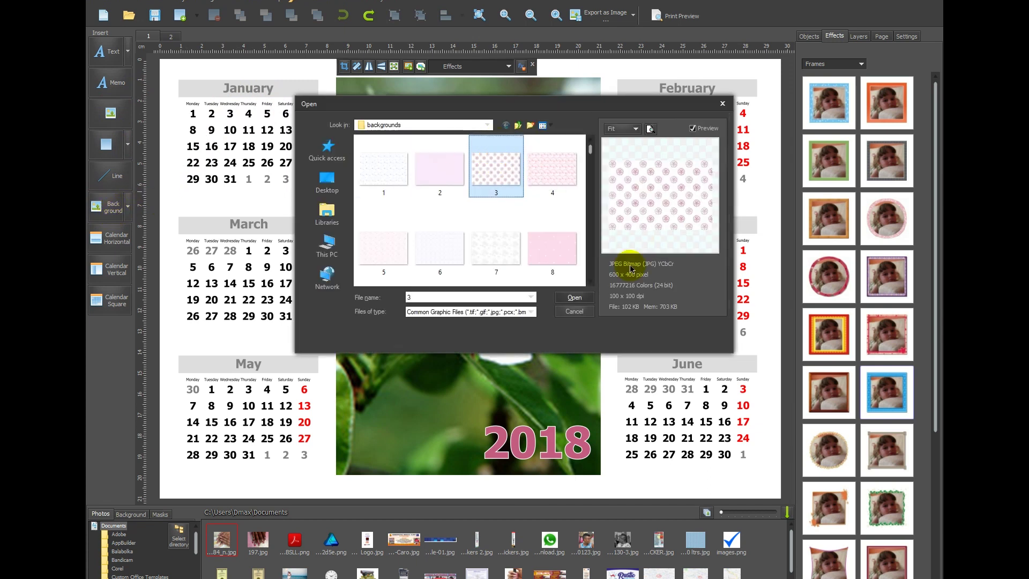
click(575, 312)
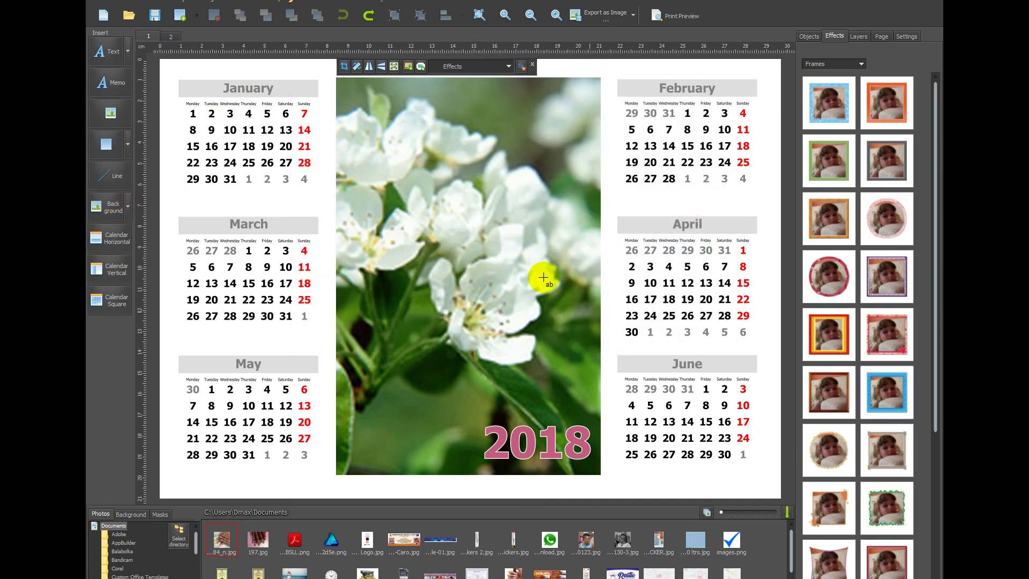
Step: Place a default text object over the January heading and delete it
click(250, 90)
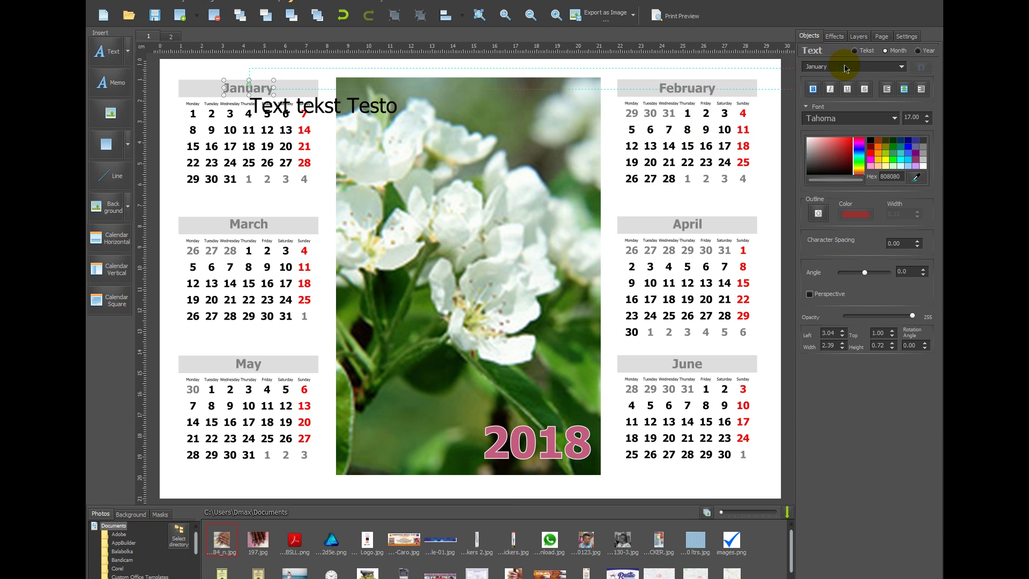
click(381, 108)
key(Delete)
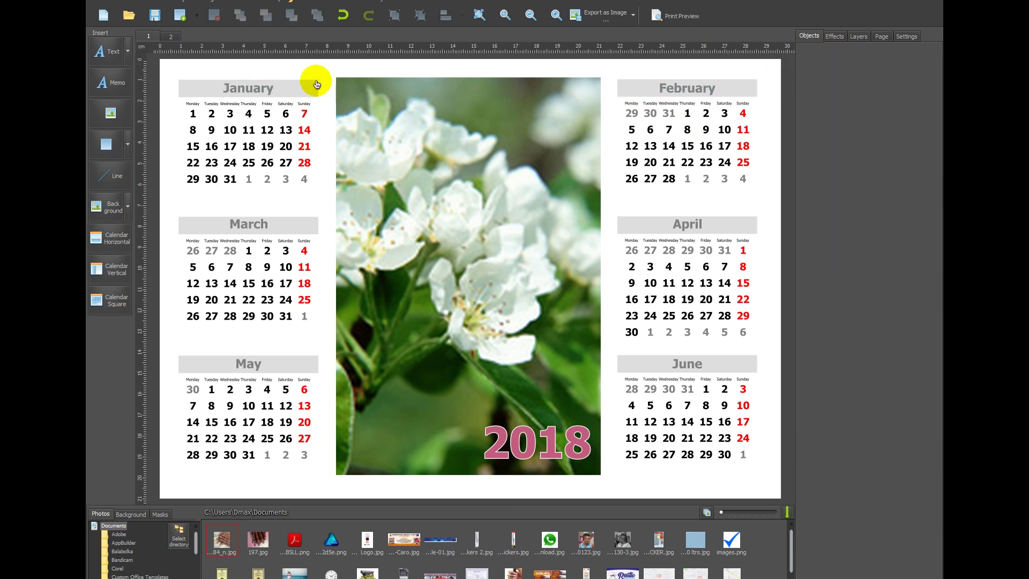
Step: Set the text colour of the January heading to 7E7474, keeping it bold
click(272, 90)
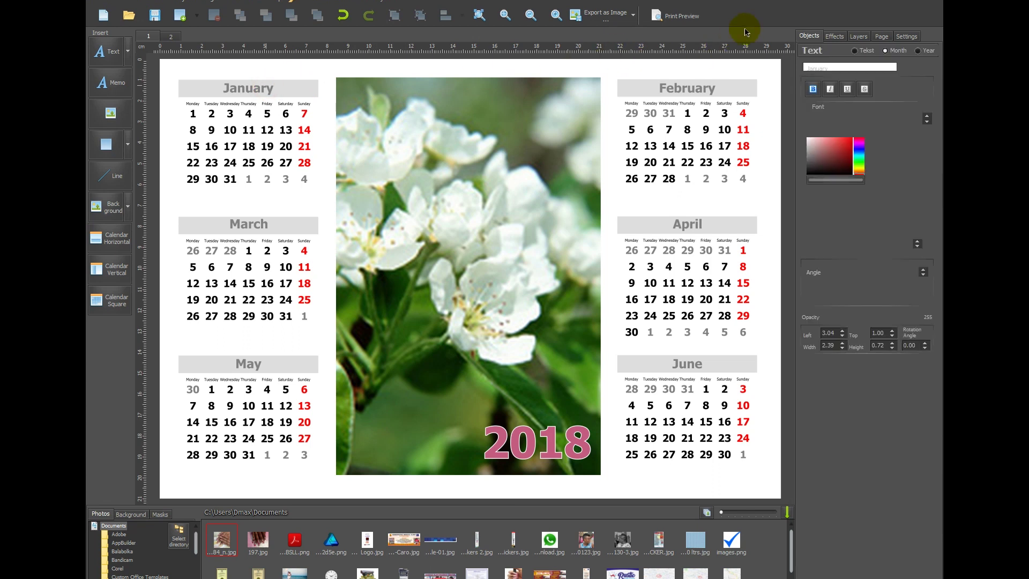
click(840, 68)
click(840, 72)
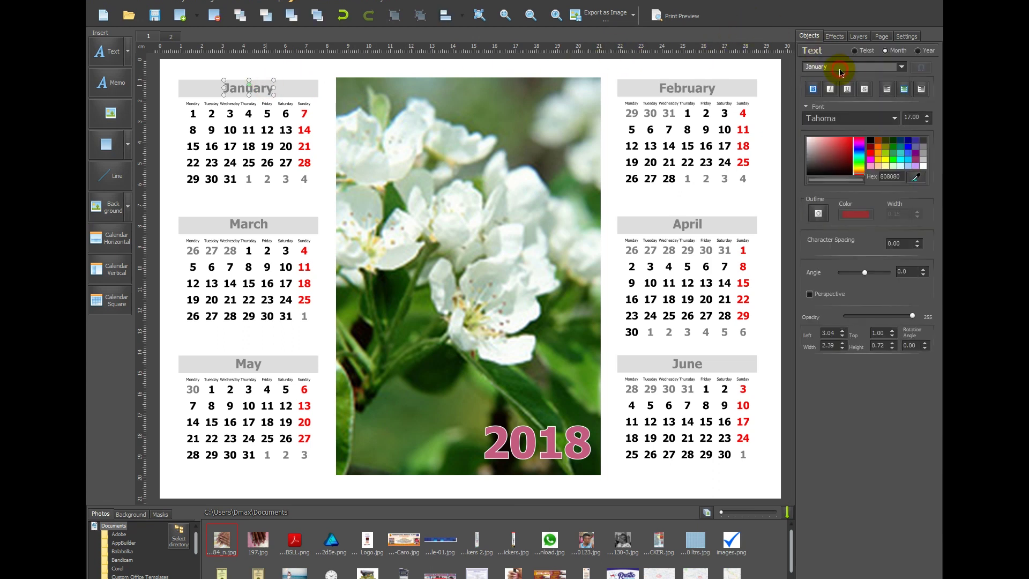
click(814, 89)
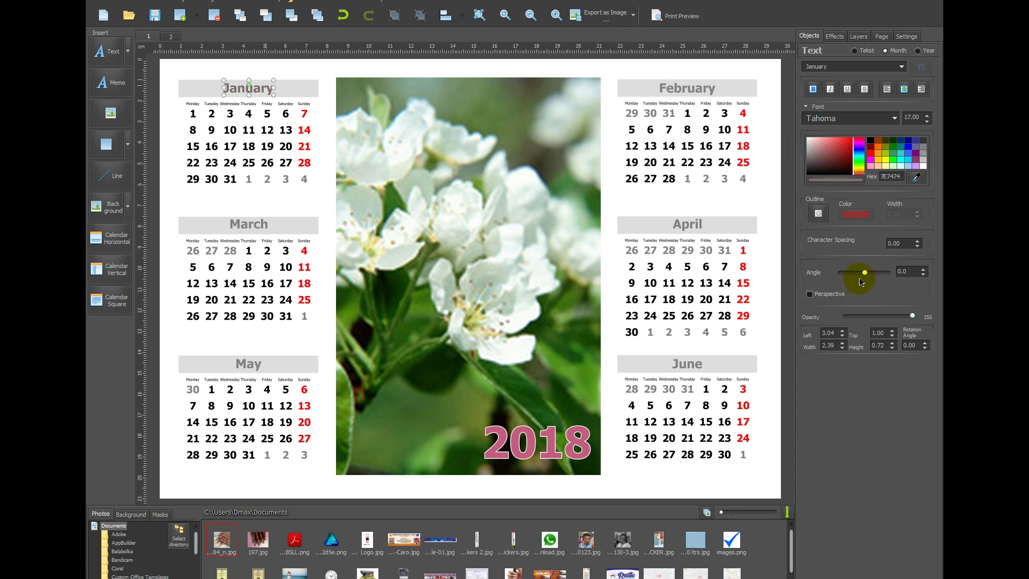
Step: Try curving the January heading to an angle of 179, reset the angle to 0, and switch the heading to show the year
click(893, 273)
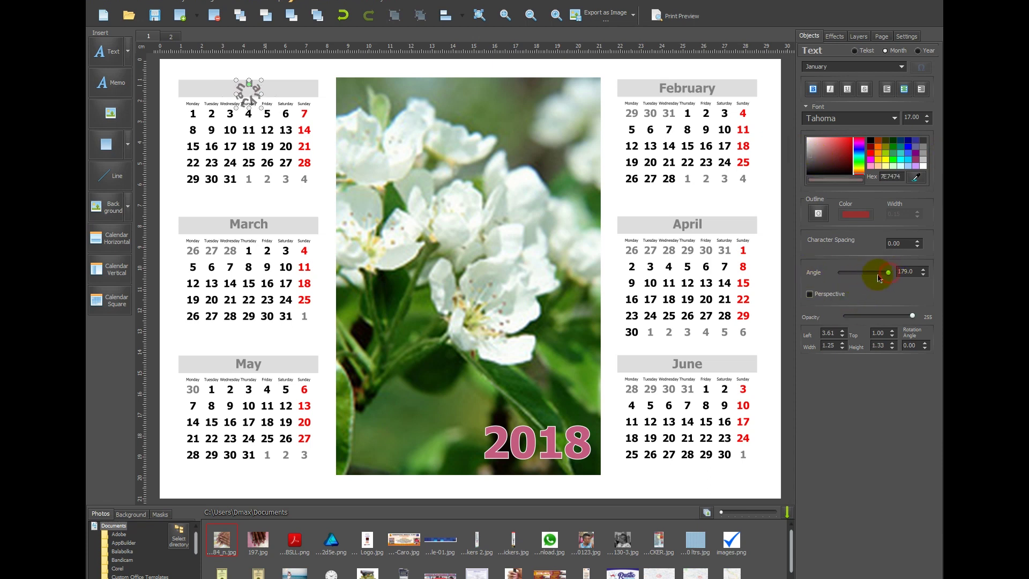
drag(880, 278, 874, 279)
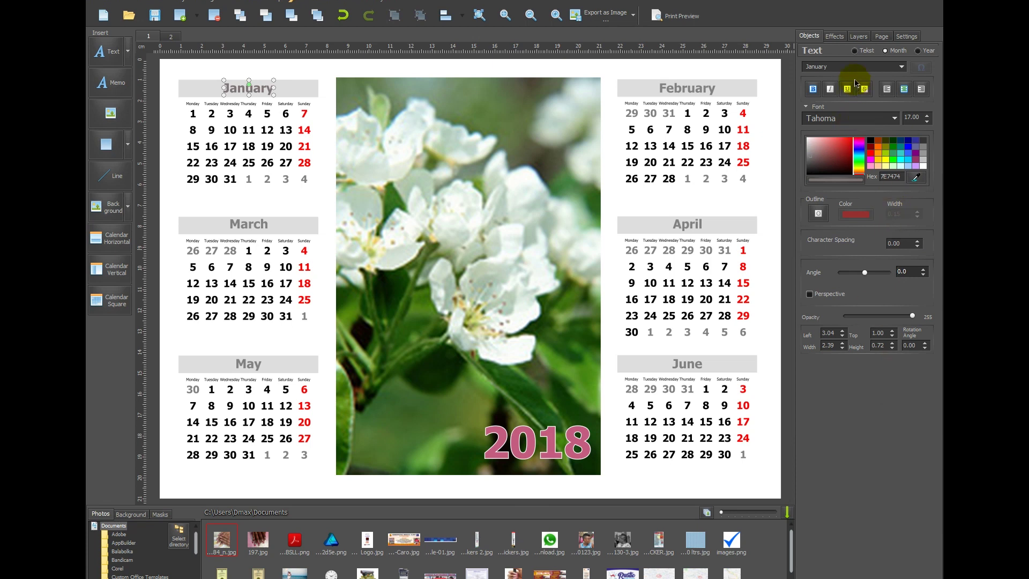
click(918, 51)
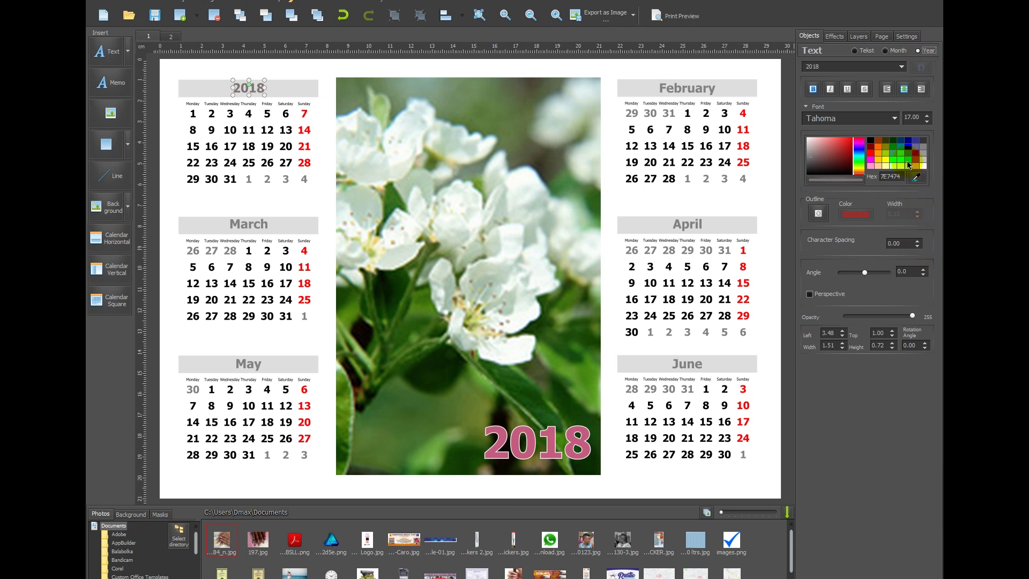
Step: View the calendar's page thumbnails and the list of layers on page 1
click(879, 37)
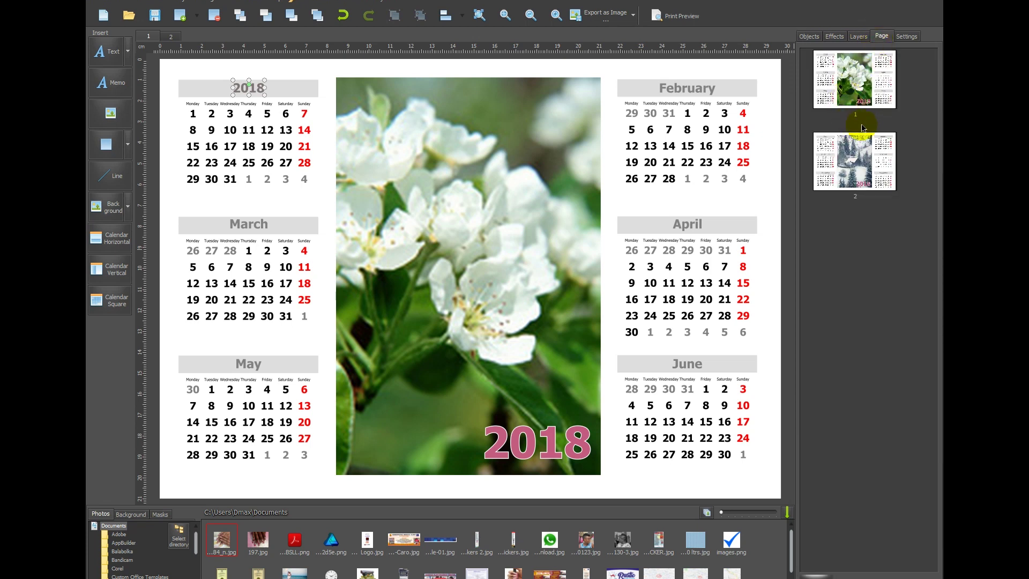
click(888, 77)
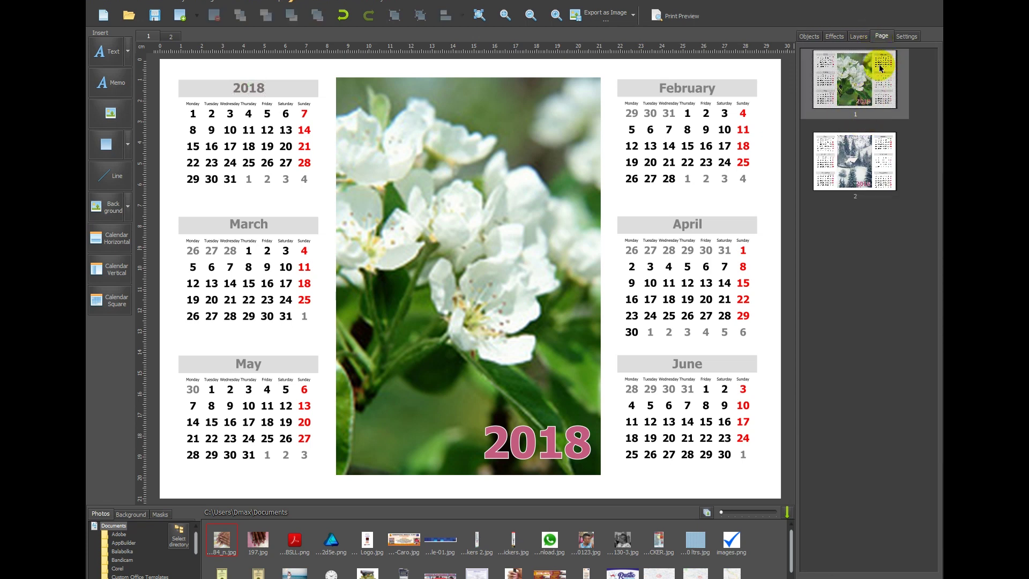
click(855, 38)
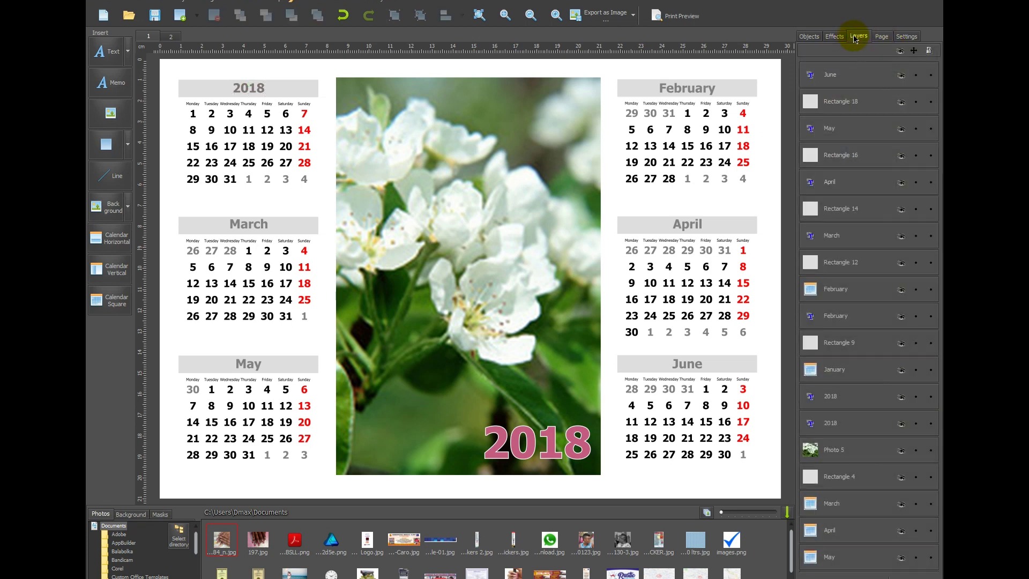
Step: Set the calendar's page format to A3 in the project settings
click(909, 37)
click(894, 51)
click(875, 50)
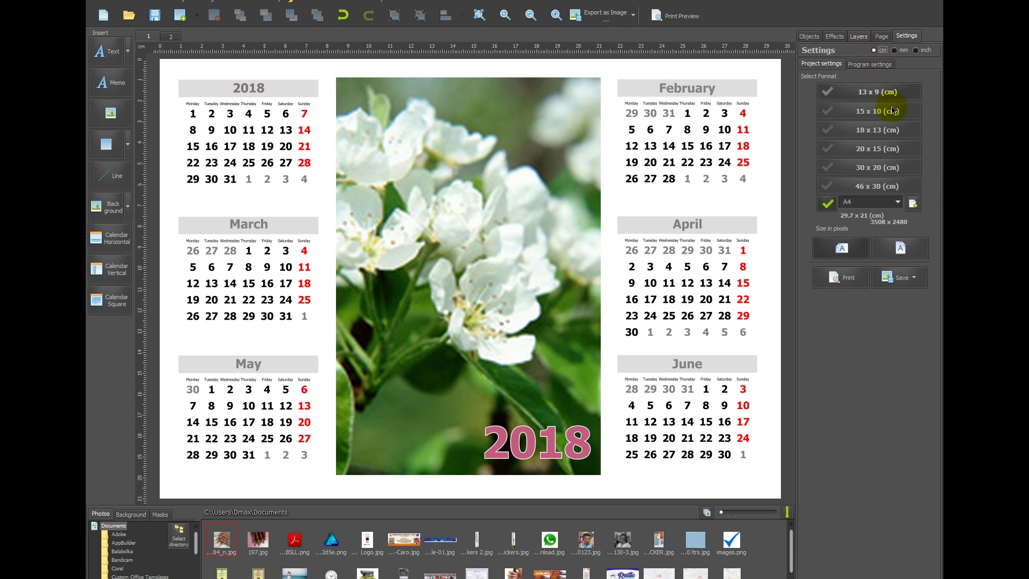
click(899, 204)
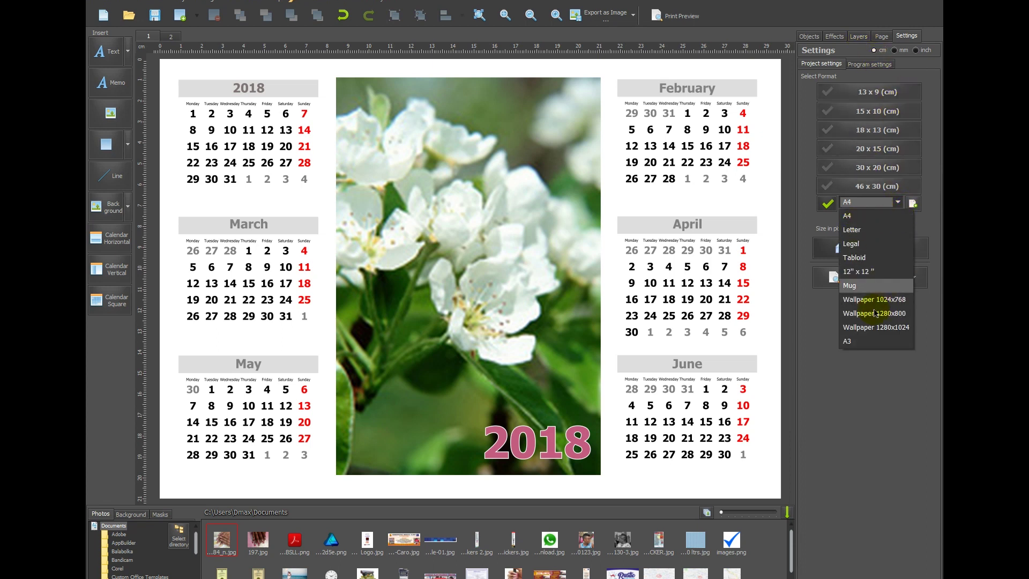
click(854, 343)
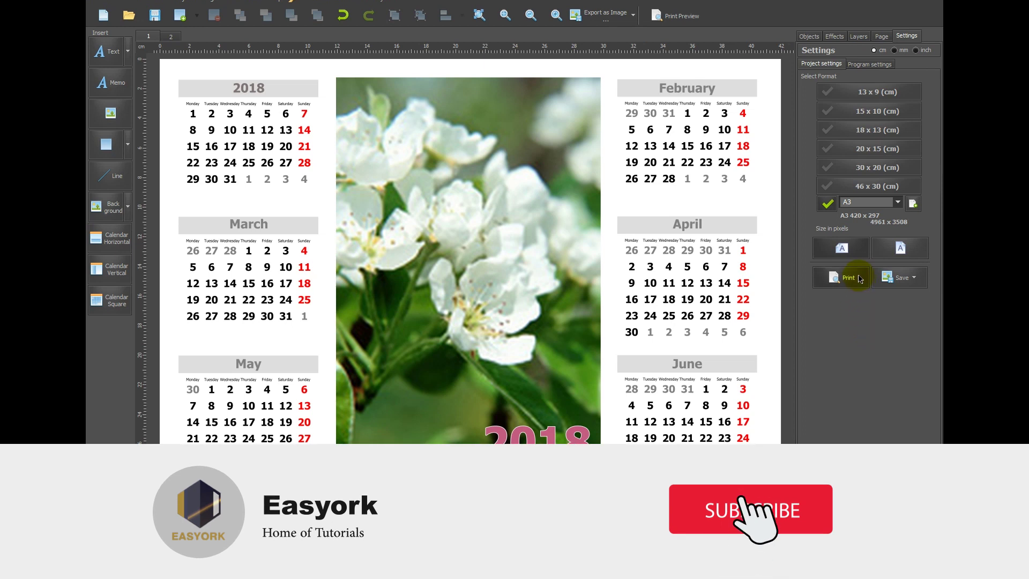
Step: Try out the preset page formats and set the calendar's format to 46 x 30 cm
click(862, 118)
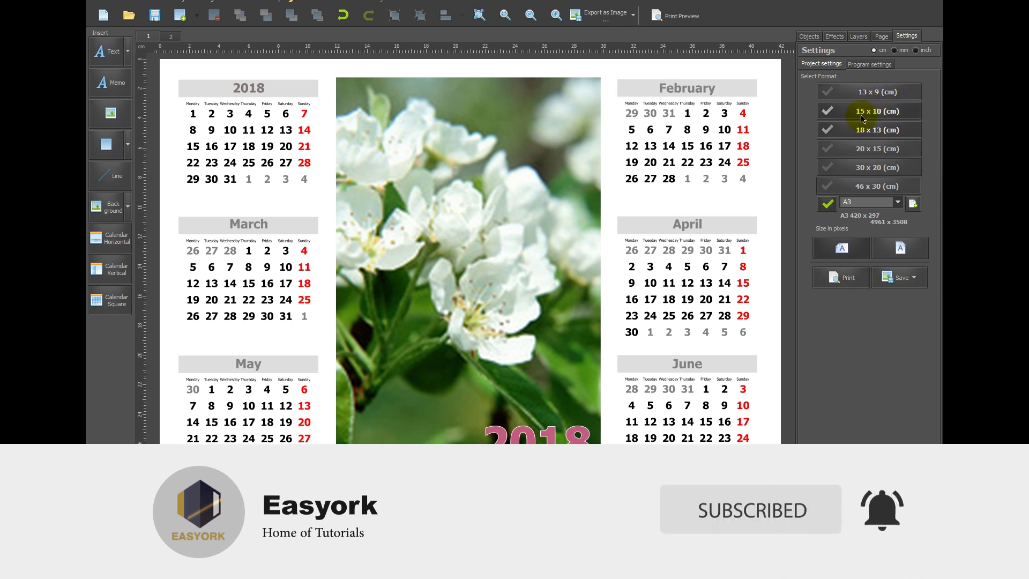
click(859, 129)
click(885, 170)
click(885, 188)
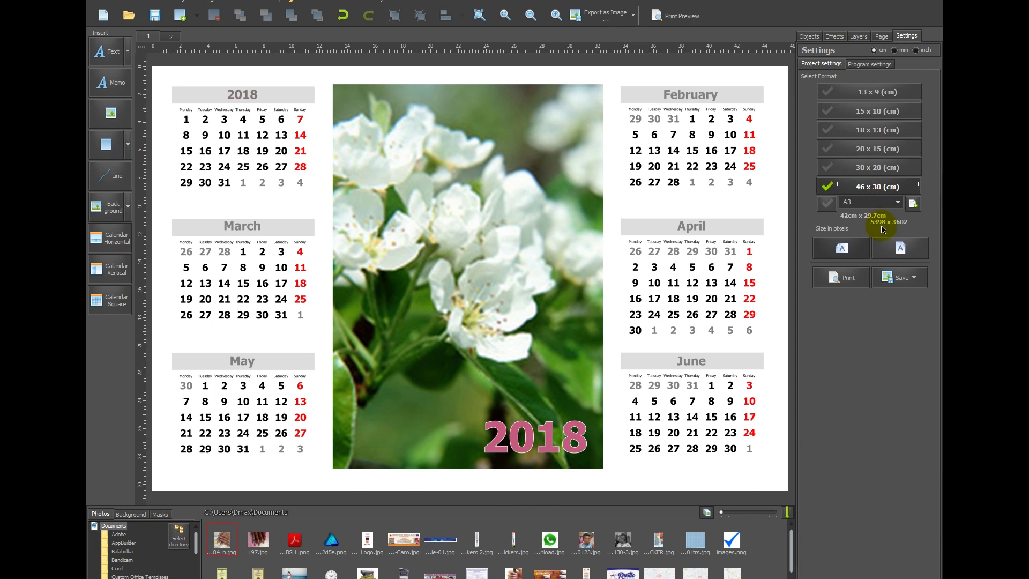
Step: View the program settings and the commands for exporting images and managing pages
click(869, 69)
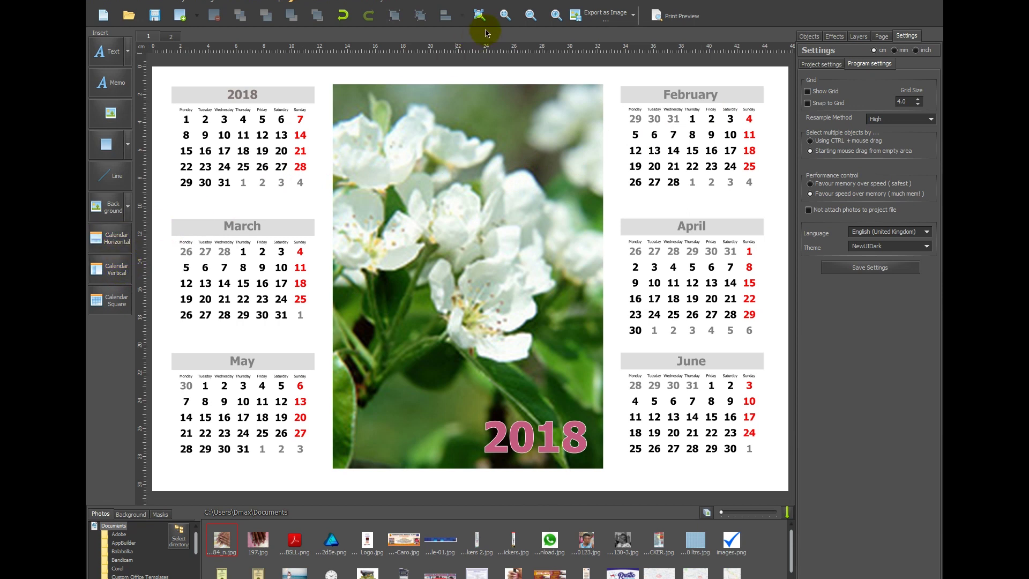
click(239, 2)
mouse_move(229, 2)
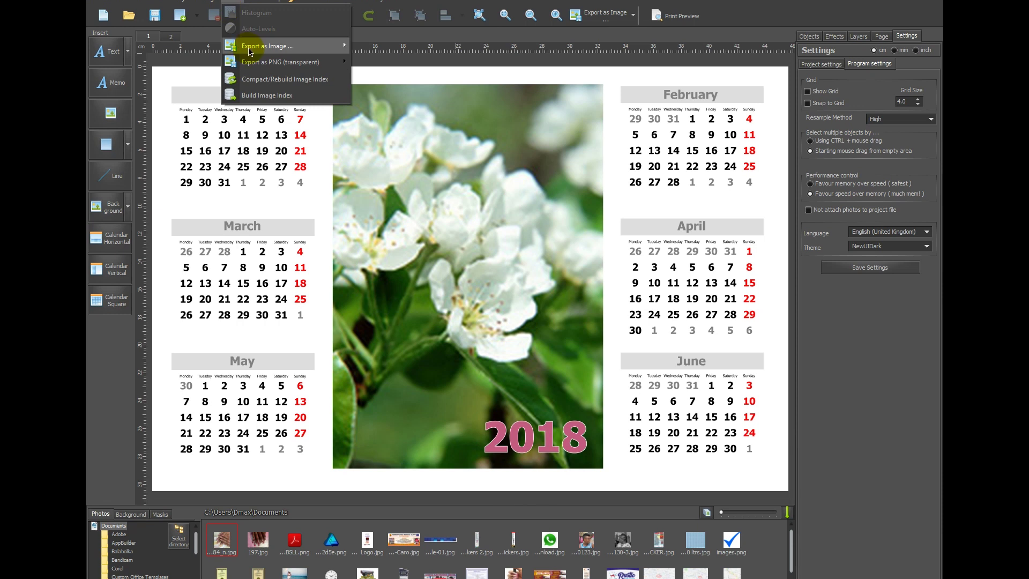
mouse_move(268, 62)
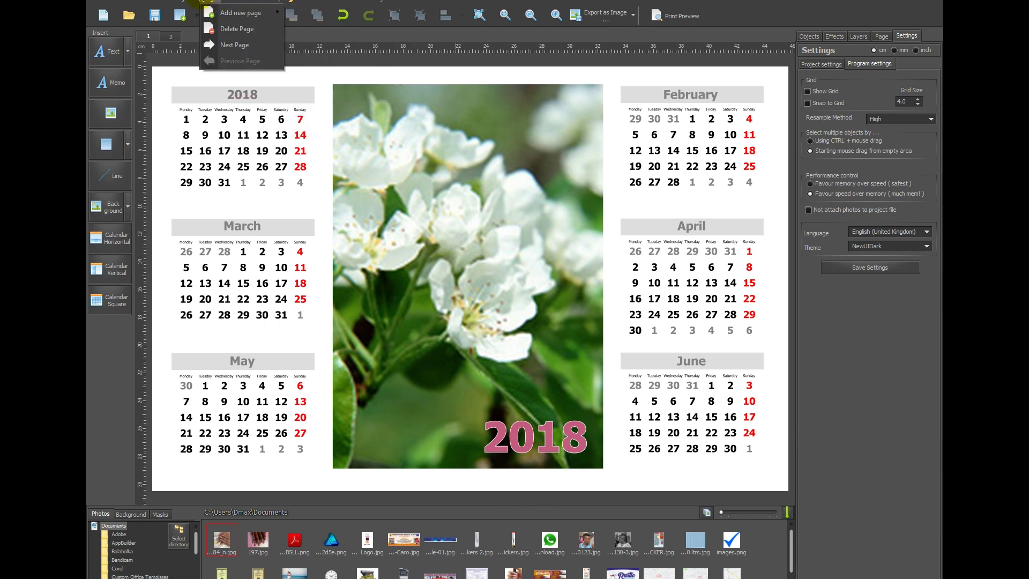
Step: Check the file types offered for saving the calendar project under another name, and cancel the save
mouse_move(100, 1)
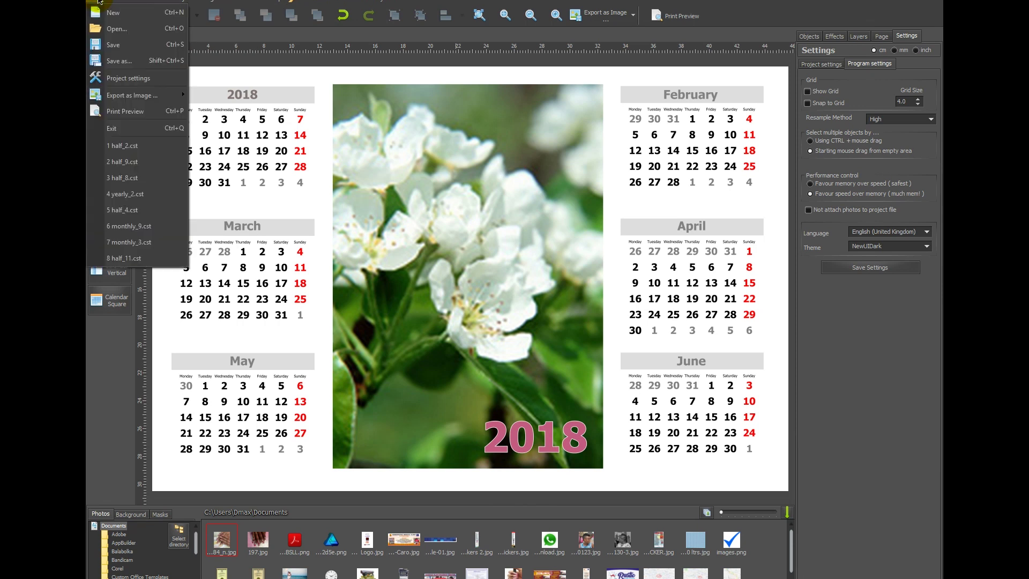
click(140, 63)
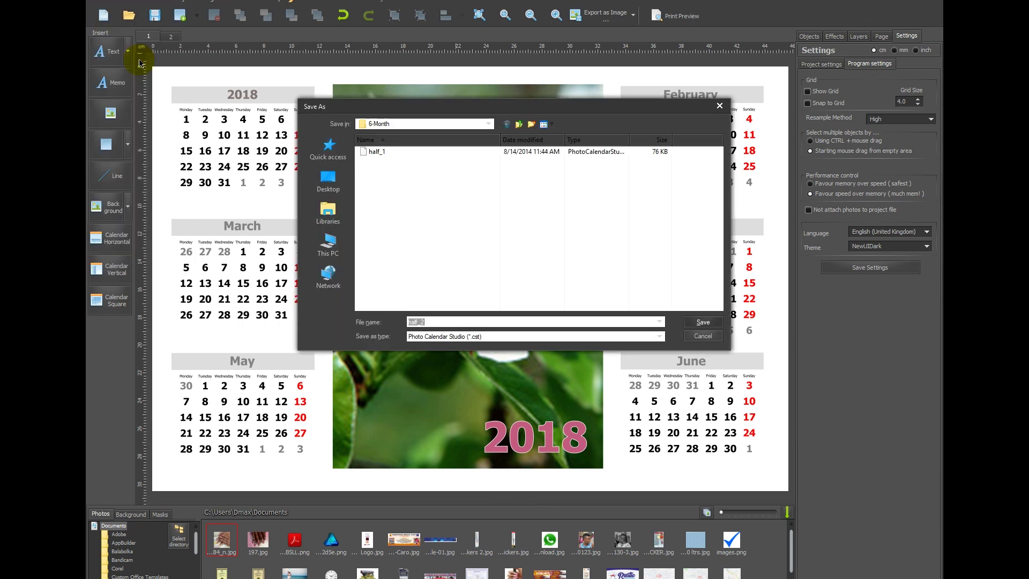
click(617, 337)
click(691, 340)
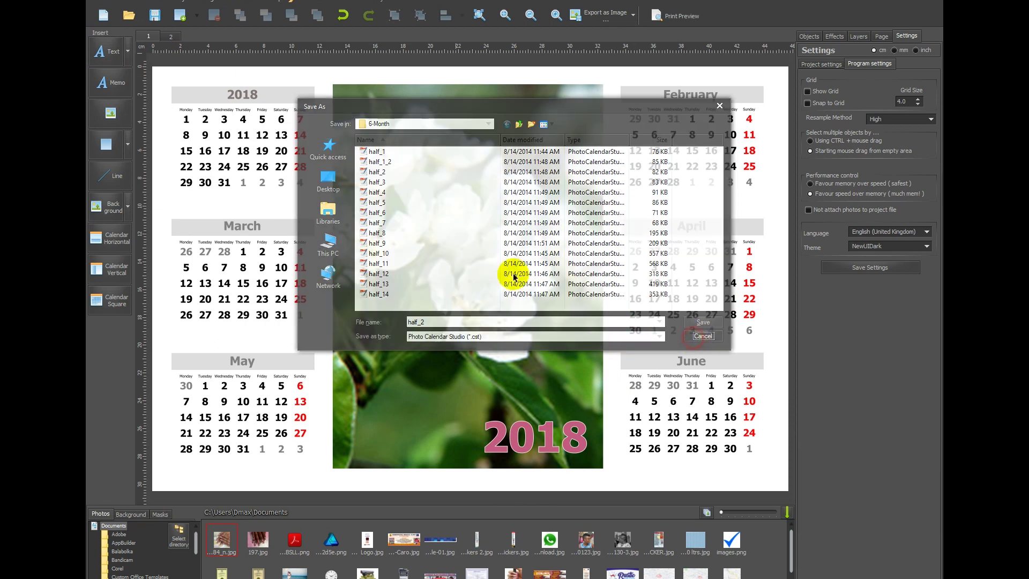
Step: Show the calendar's print preview and check the colour management profiles
click(109, 3)
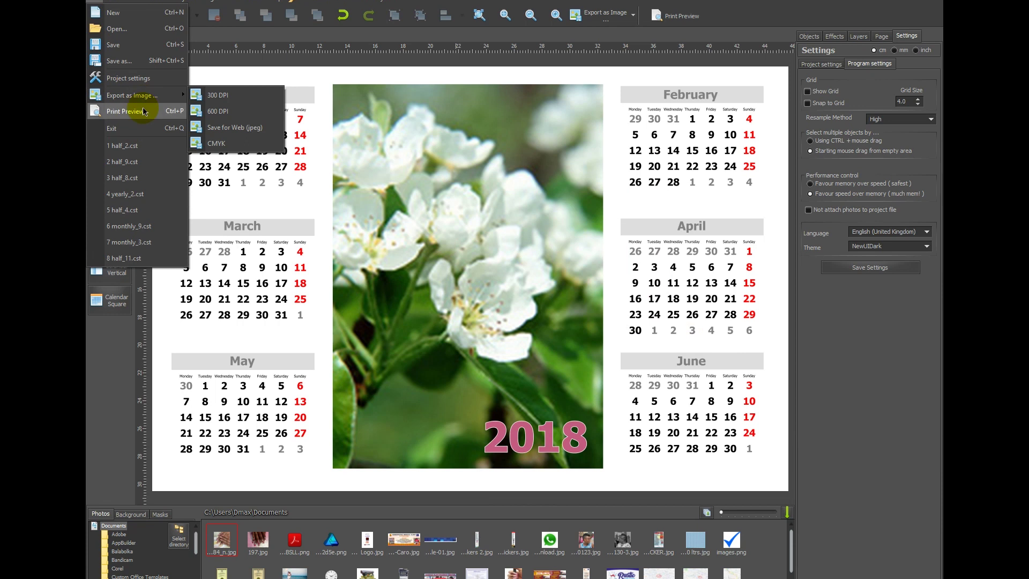
click(141, 110)
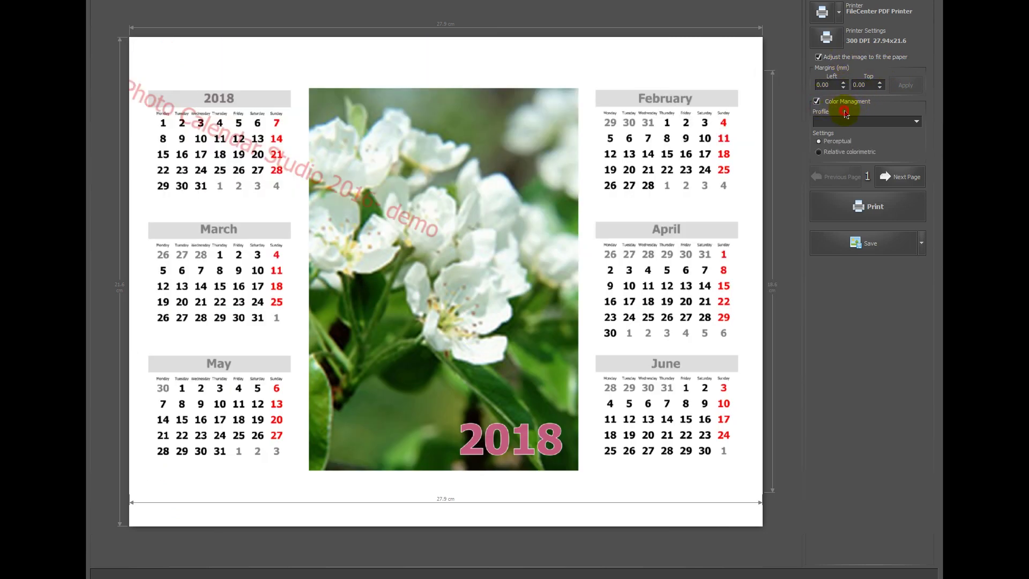
click(852, 122)
click(853, 115)
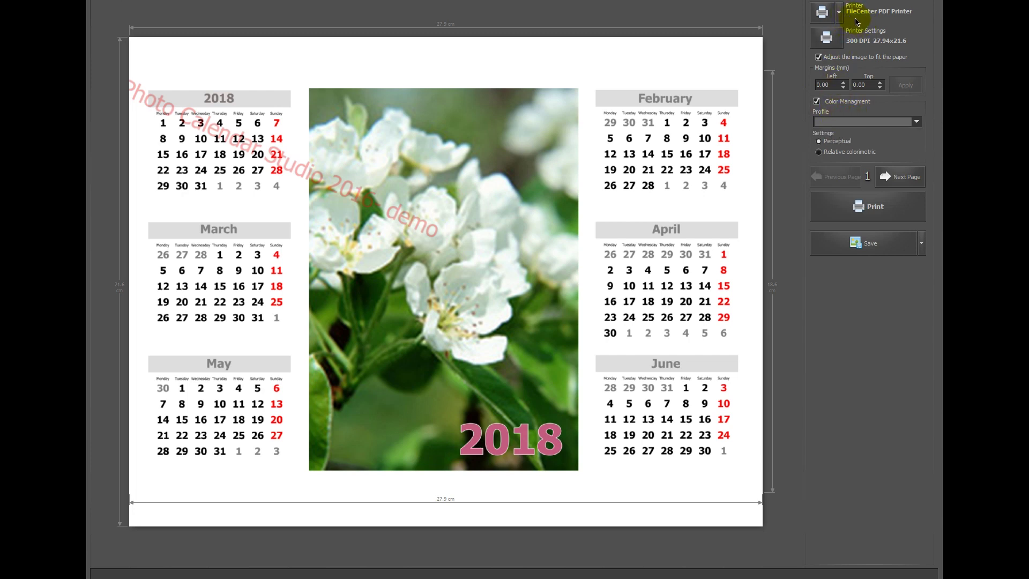
Step: Select FileCenter PDF Printer and print one copy of all calendar pages
click(823, 13)
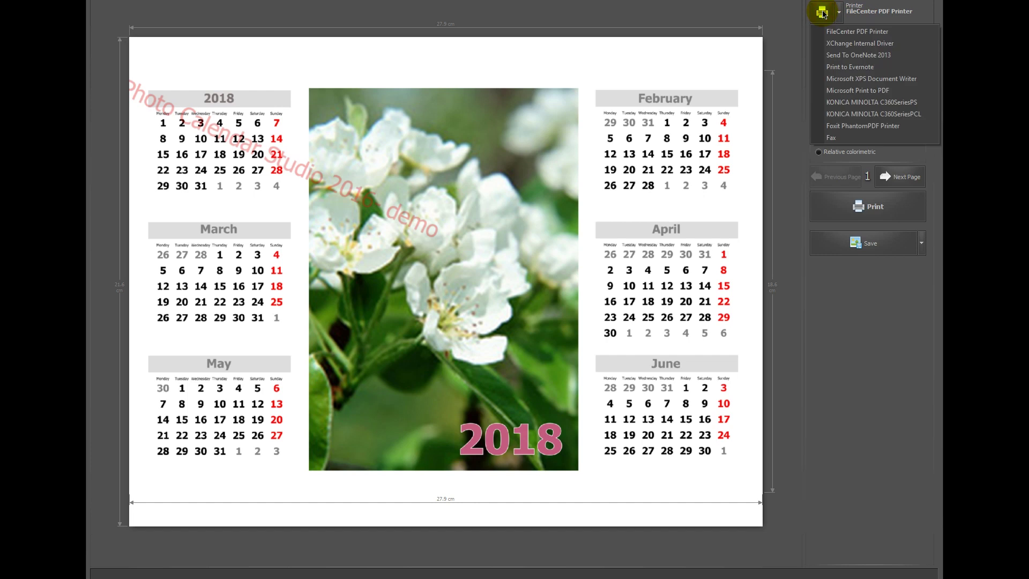
click(841, 31)
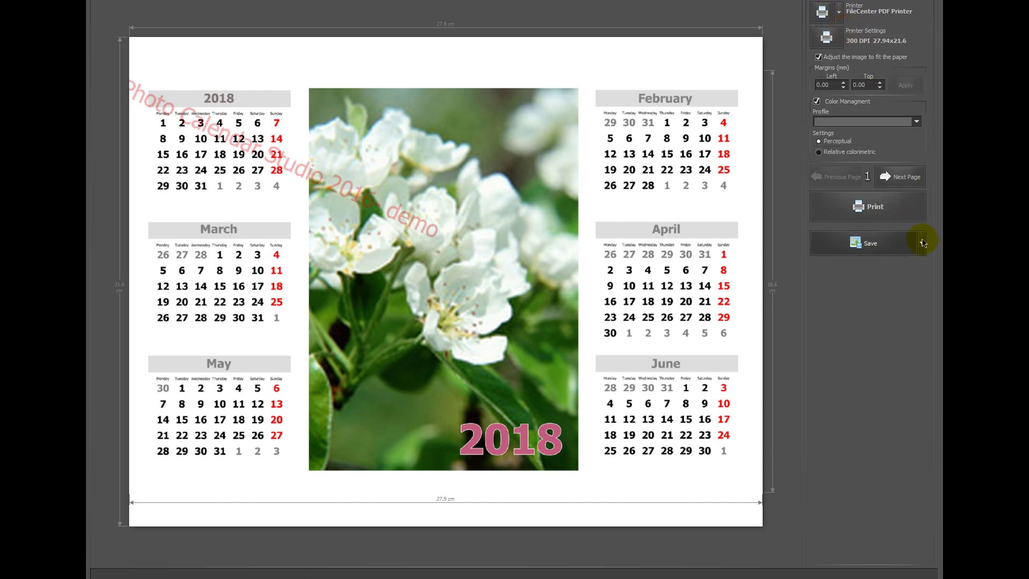
click(894, 208)
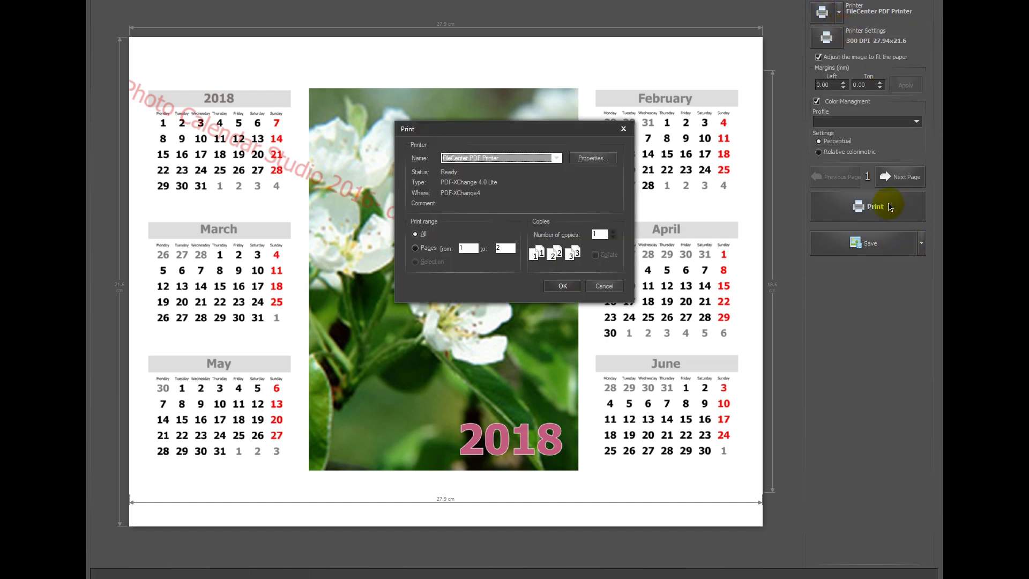
click(561, 288)
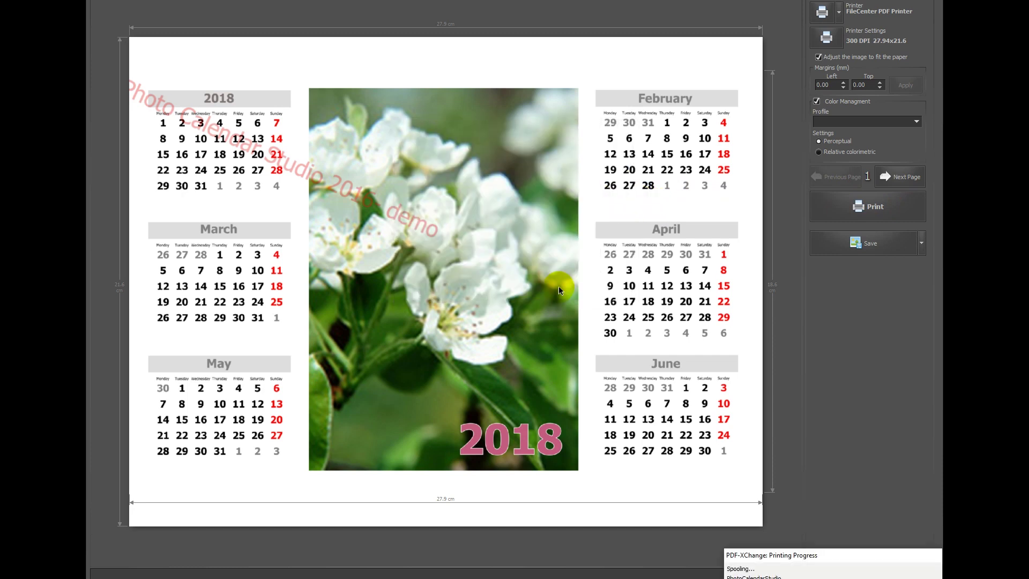
Step: Save the PDF as PhotoCalendarStudio in the desktop folder PROJECT FILES, with the viewer application set to run after saving
drag(831, 557, 803, 507)
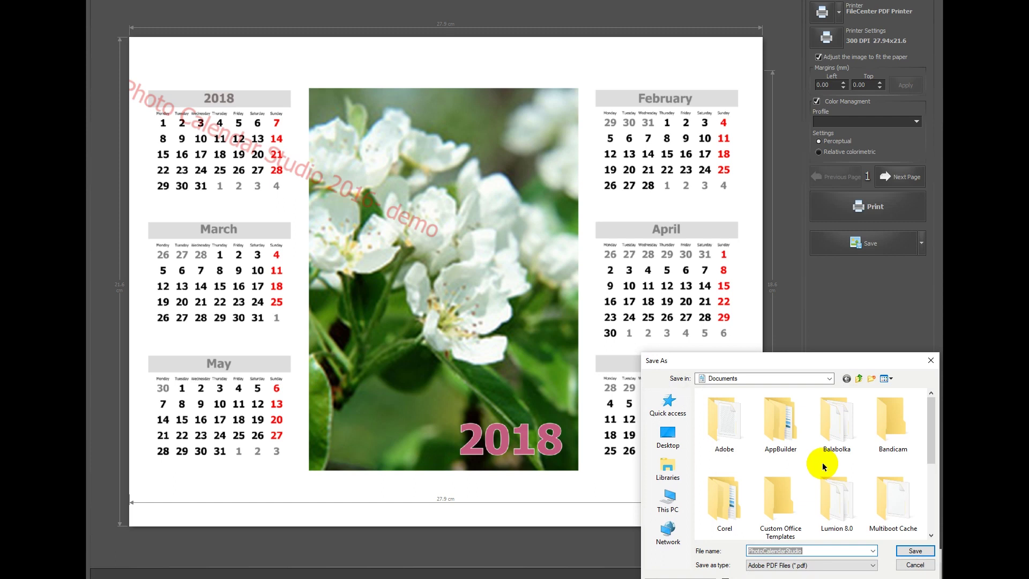
drag(816, 360, 754, 307)
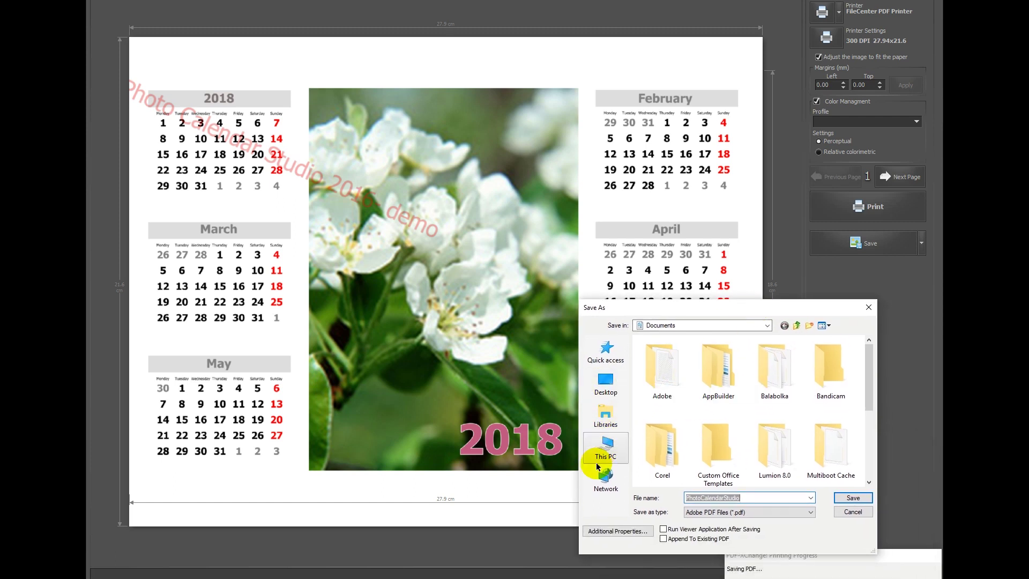
click(611, 457)
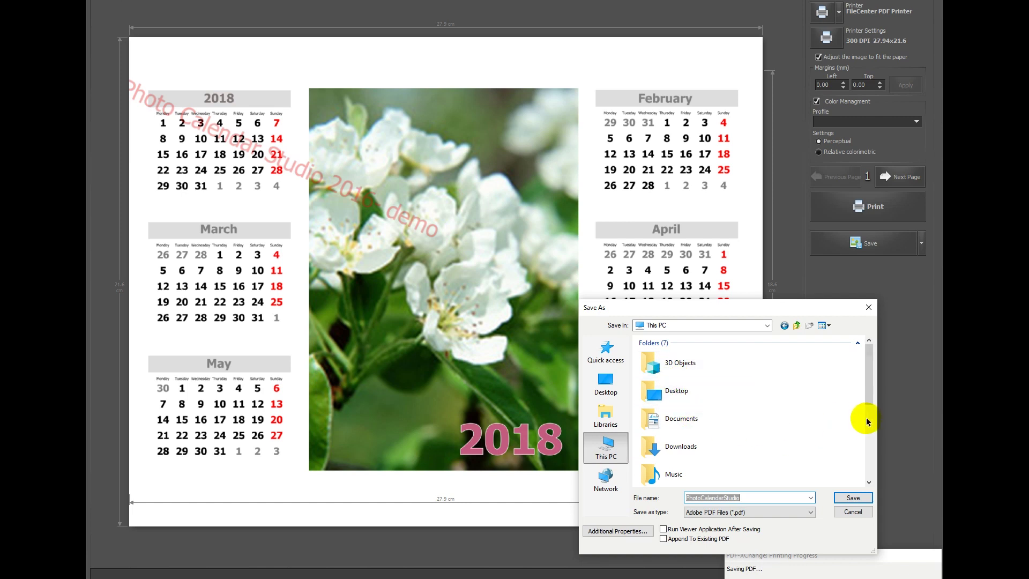
drag(871, 397, 636, 345)
click(616, 384)
drag(872, 394, 868, 453)
double_click(722, 436)
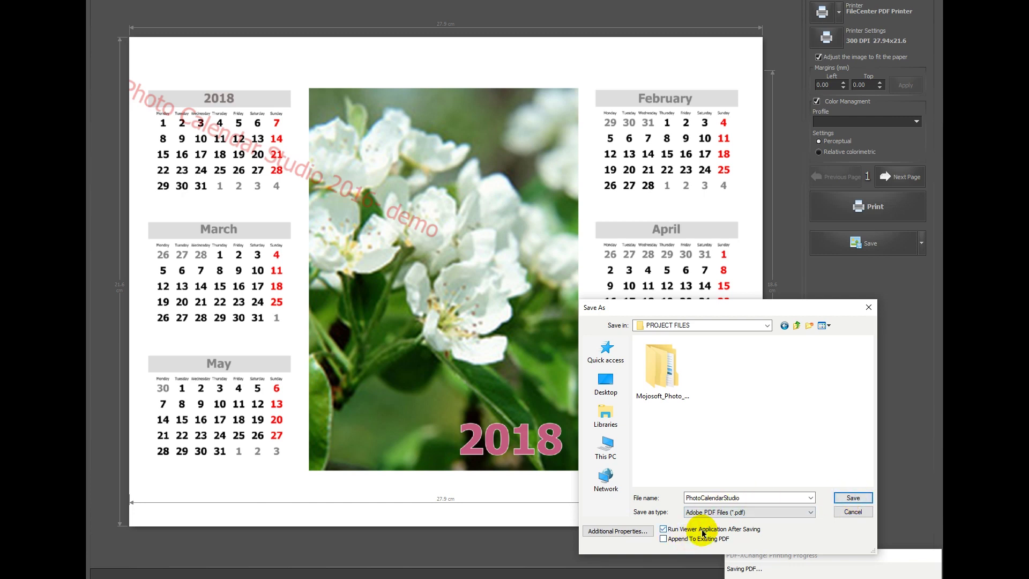
click(846, 498)
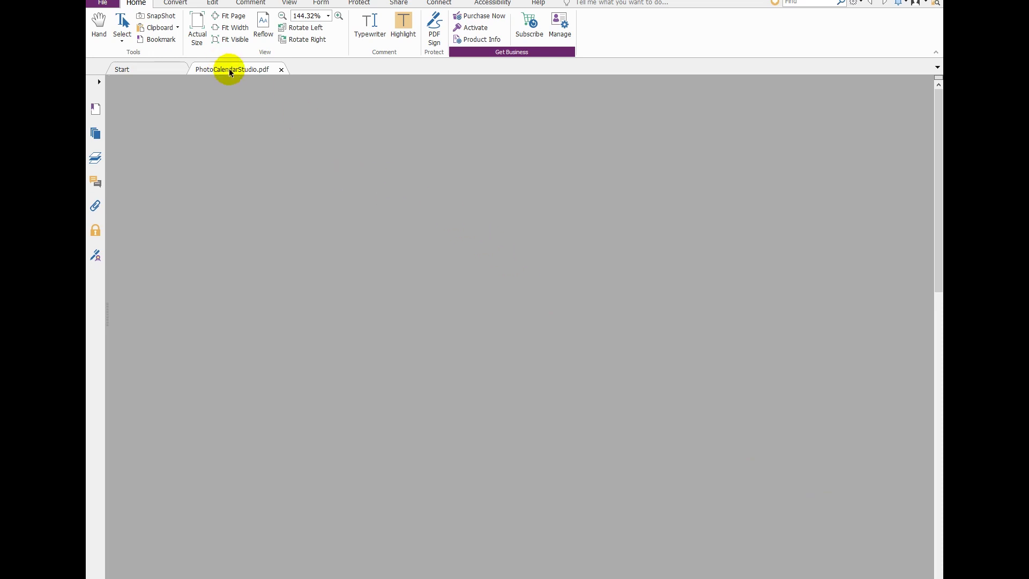
Step: Switch to File Explorer, go back to the PROJECT FILES folder and open the PhotoCalendarStudio PDF
key(alt+Tab)
key(alt+Tab)
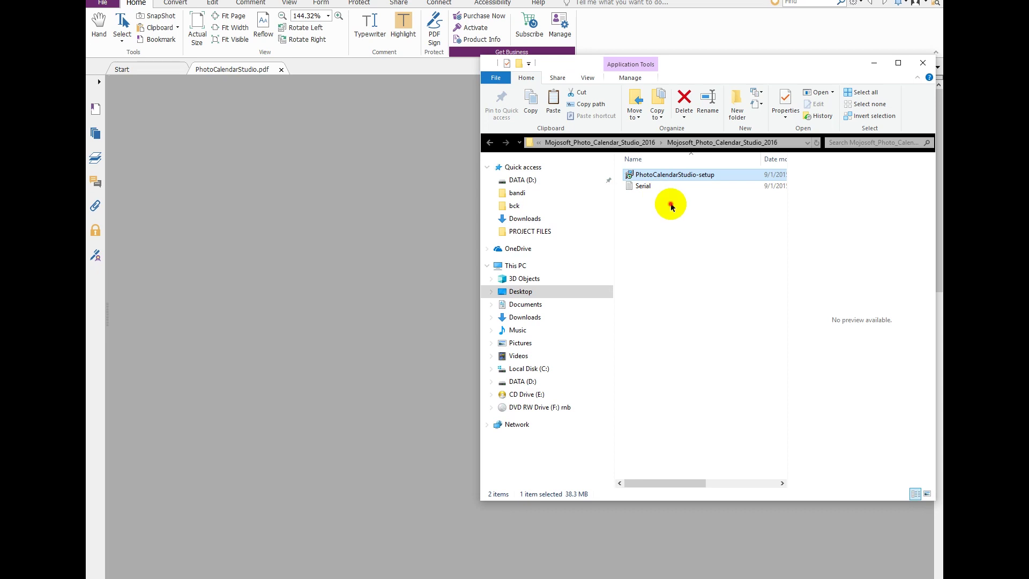
click(490, 142)
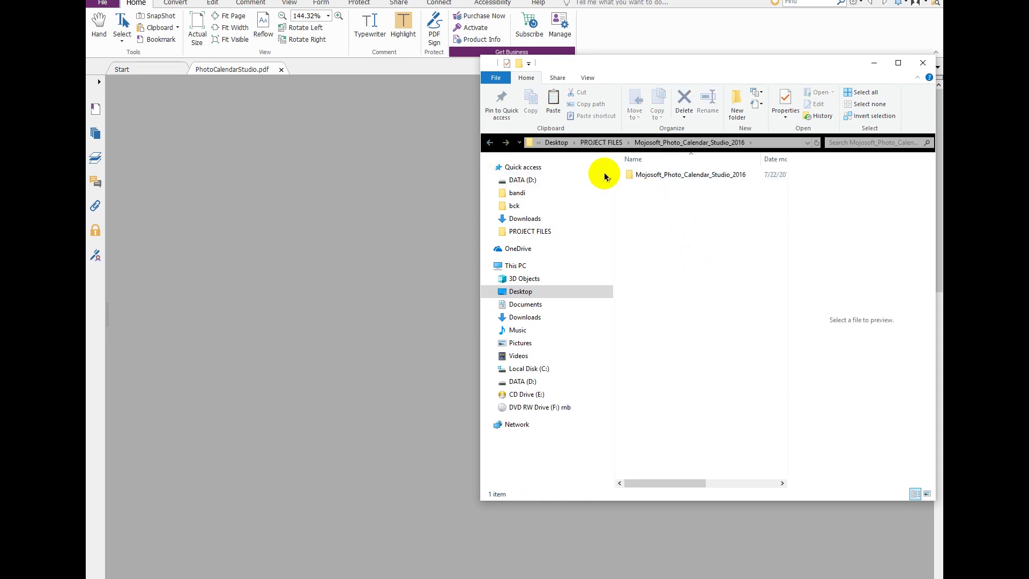
click(490, 142)
click(654, 283)
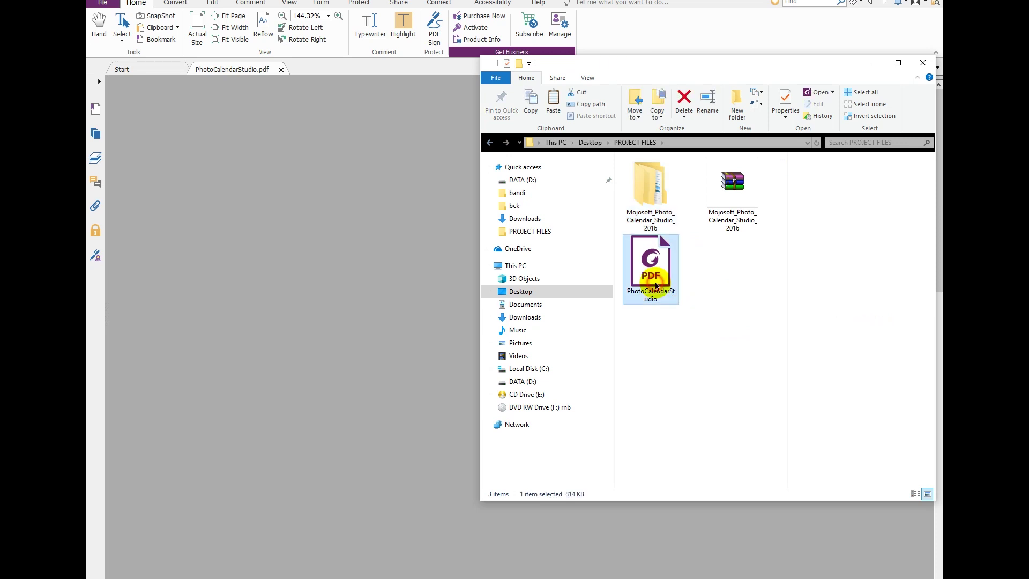
right_click(655, 284)
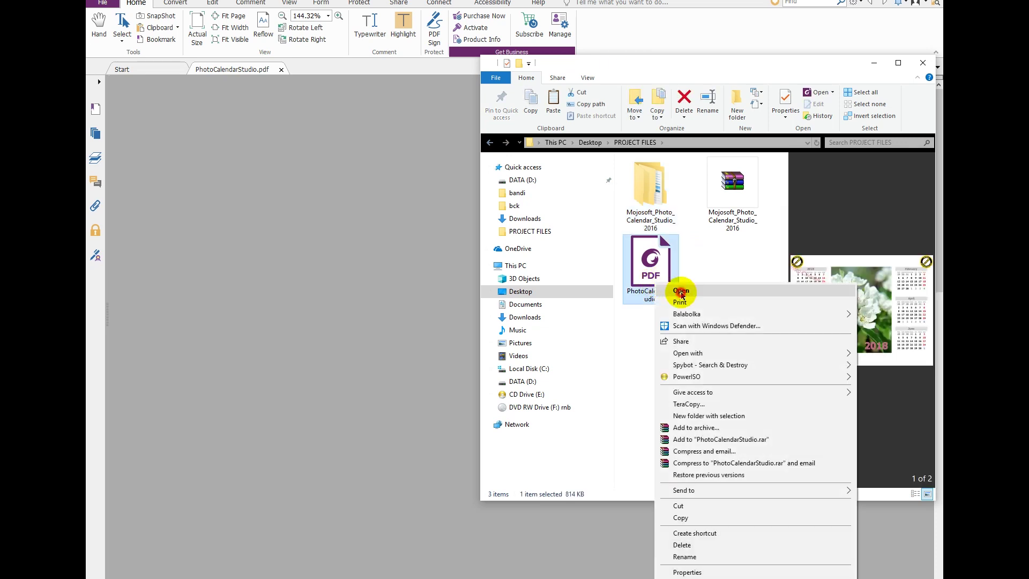
click(677, 290)
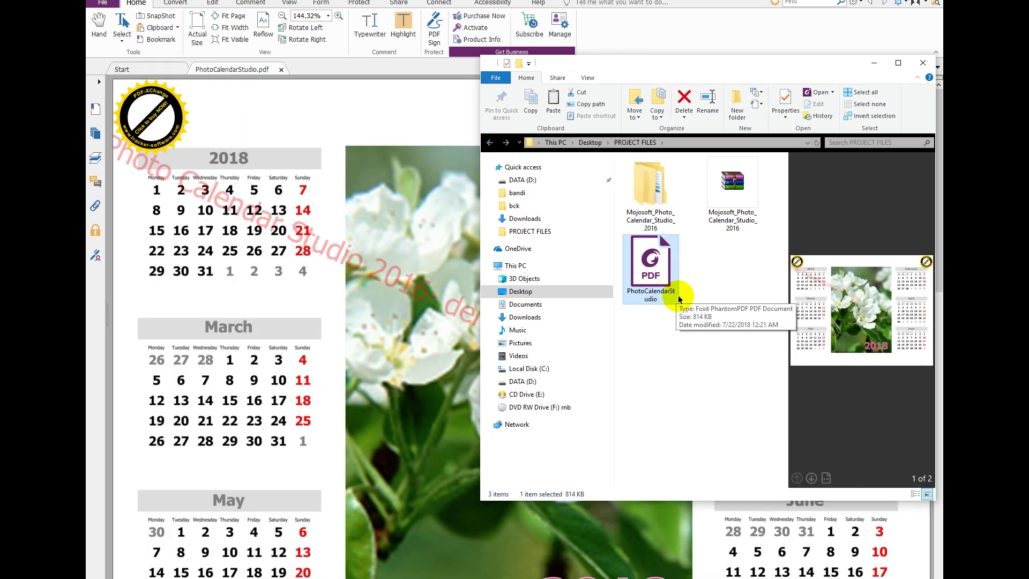
Step: Look through the calendar PDF in Foxit PhantomPDF, dismissing its welcome dialog, and return to Photo Calendar Studio
click(320, 131)
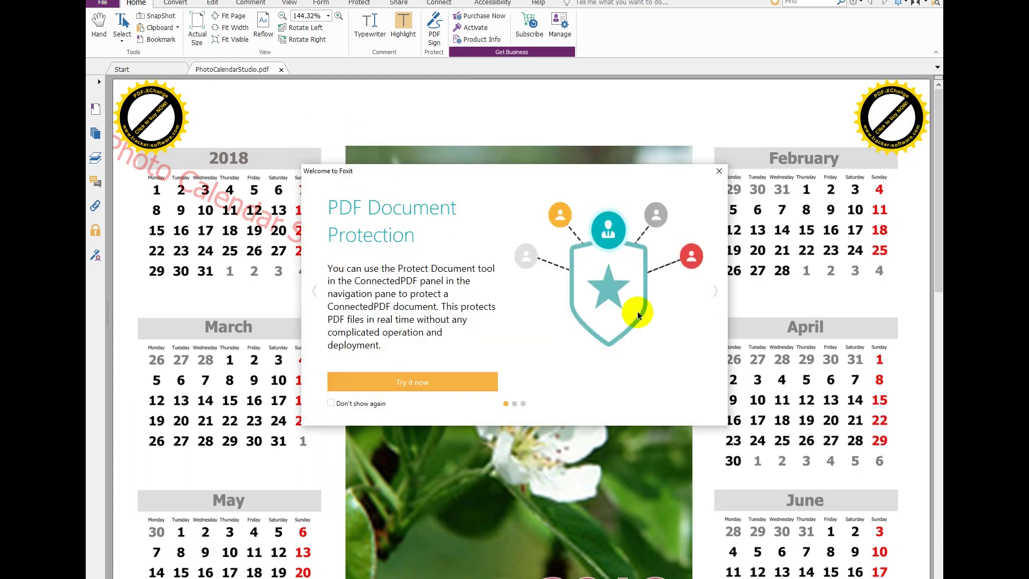
click(719, 171)
scroll(227, 315, down, 2)
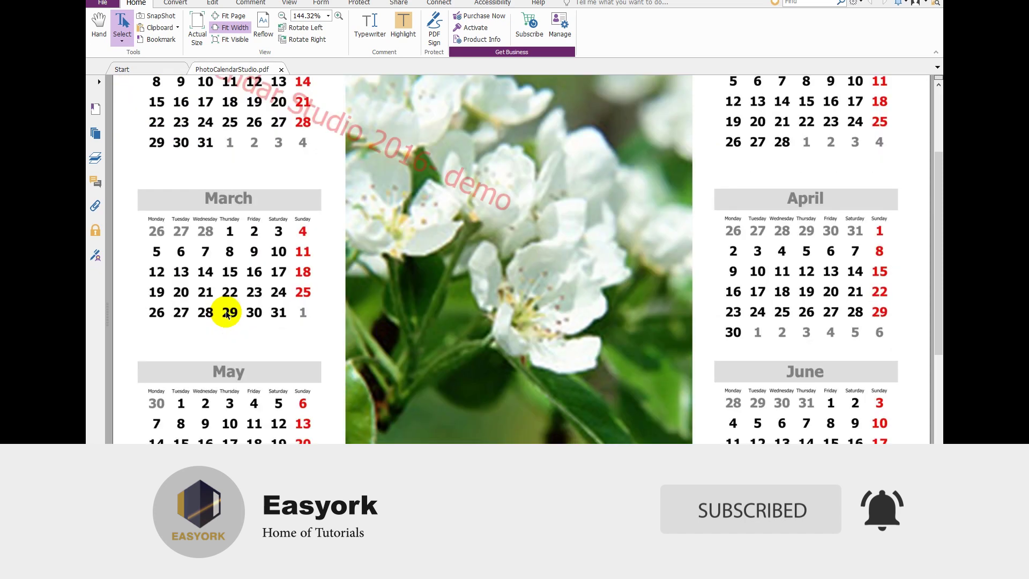
scroll(226, 313, down, 9)
scroll(225, 310, up, 11)
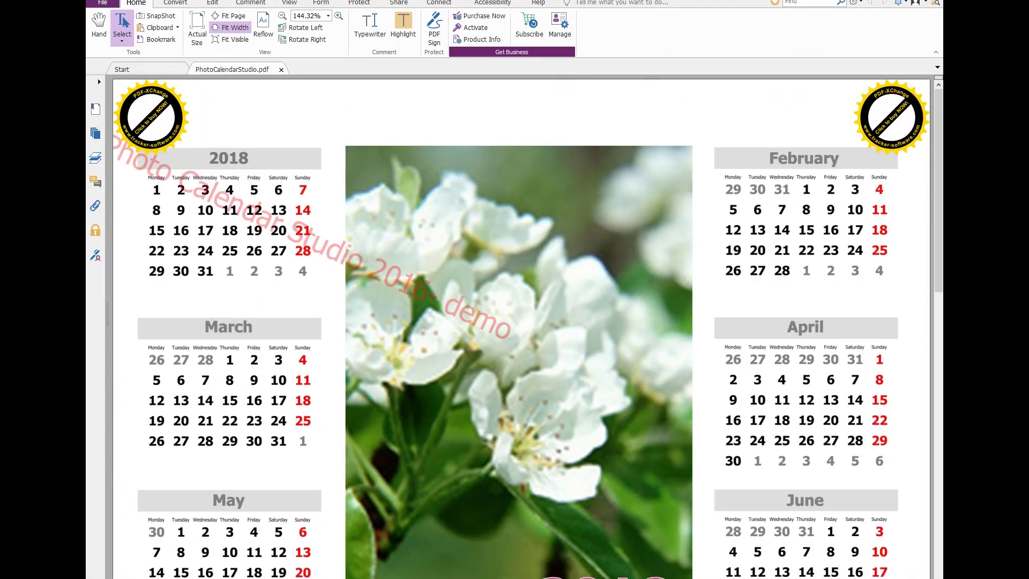
click(923, 2)
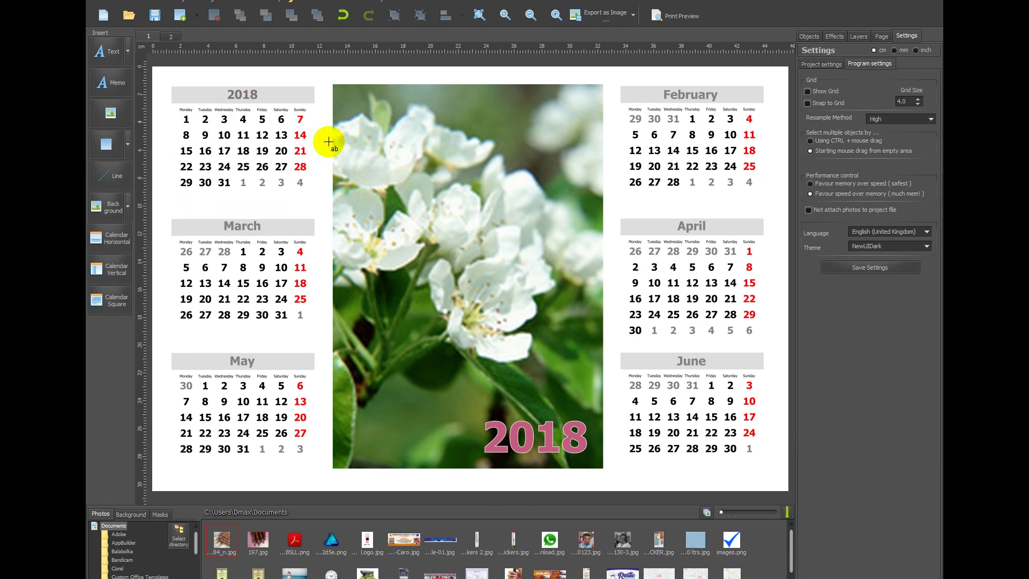
Step: Place a horizontal calendar at the lower edge of the January block and delete it
click(279, 188)
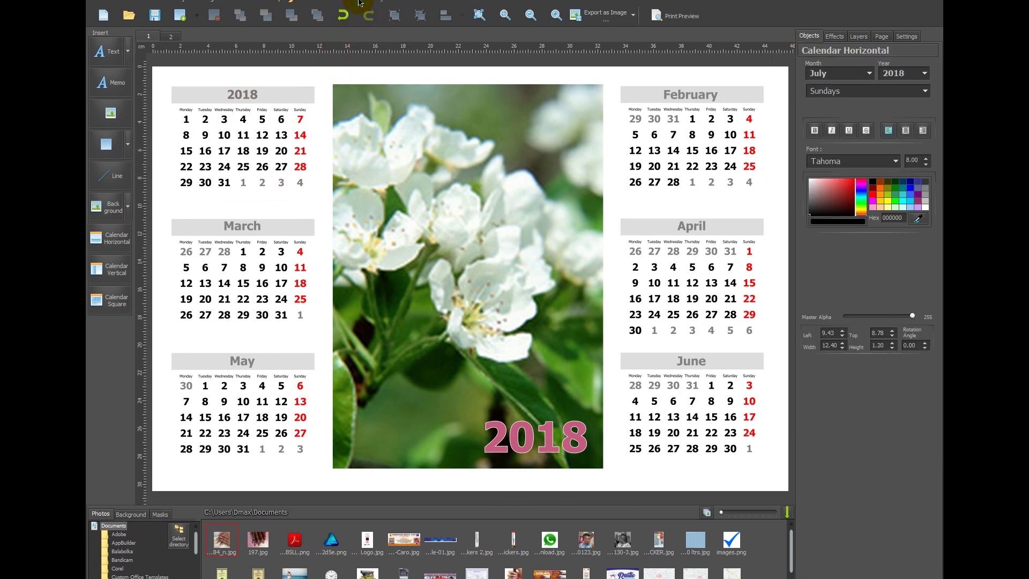
click(342, 14)
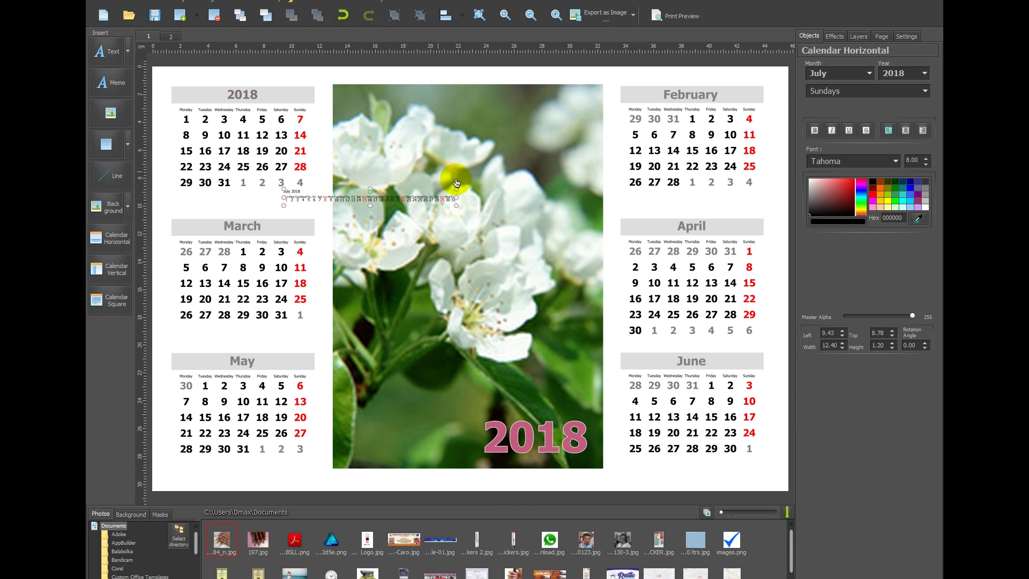
key(Delete)
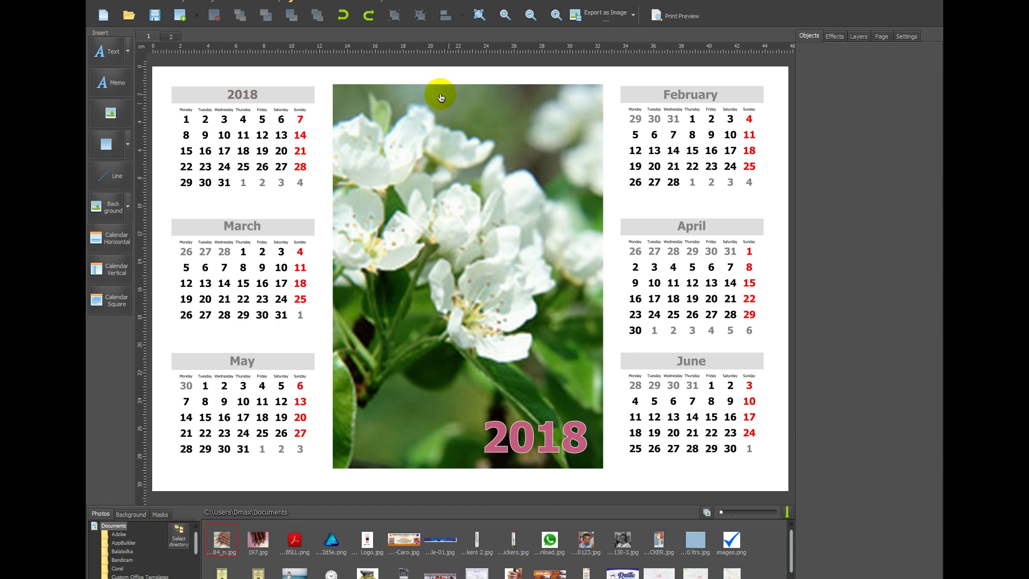
Step: Switch to the Opera browser window and close it, then leave the PDF viewer to return to Photo Calendar Studio
key(alt+Tab)
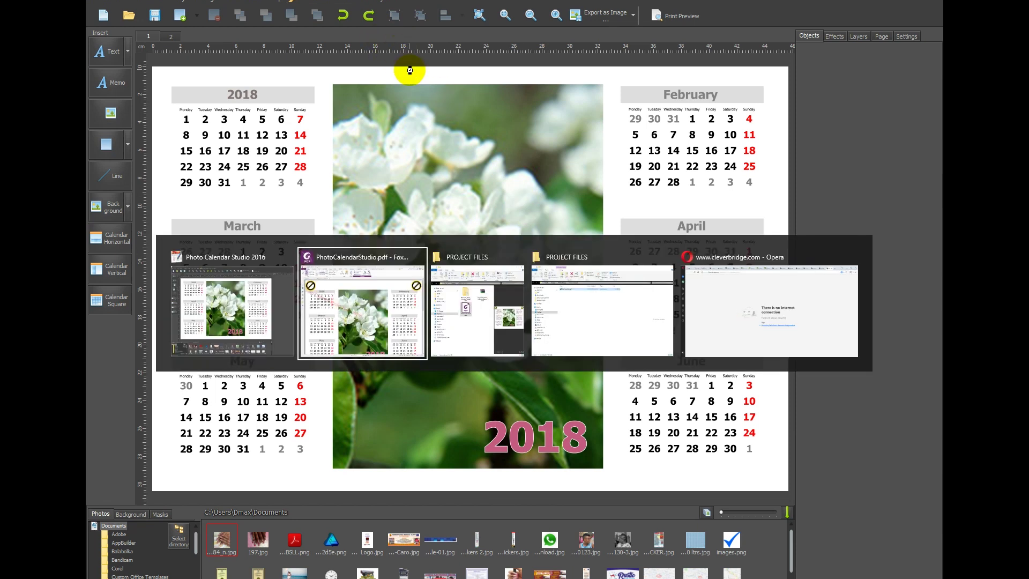
key(alt+Tab)
key(alt+Tab)
key(alt+Tab)
key(alt+Tab)
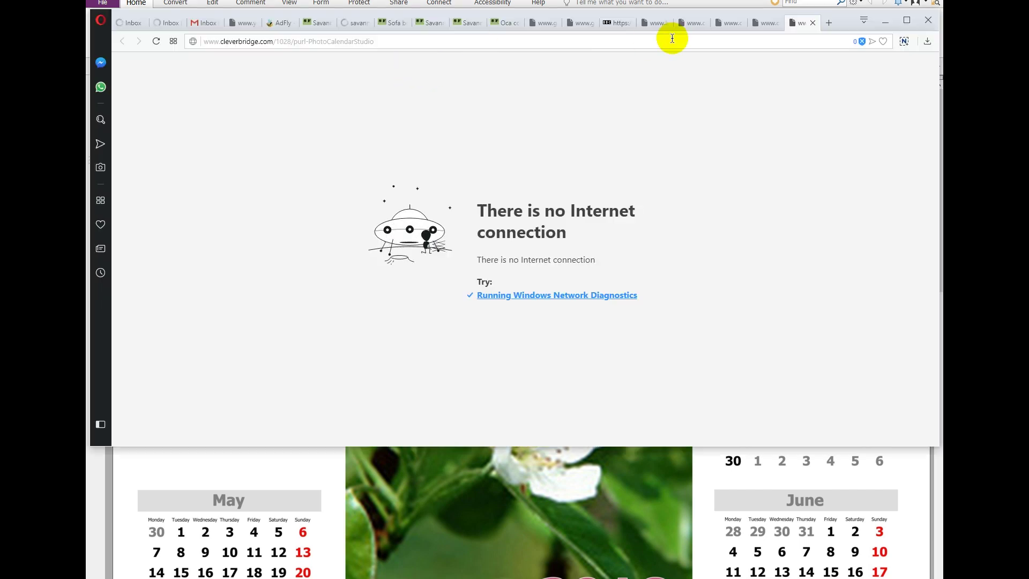
click(928, 19)
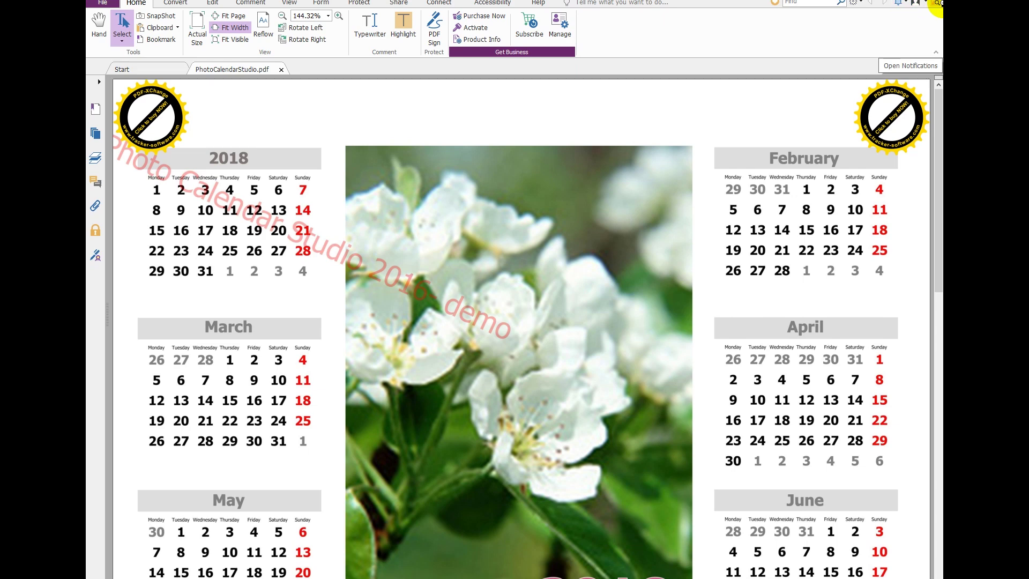
click(903, 7)
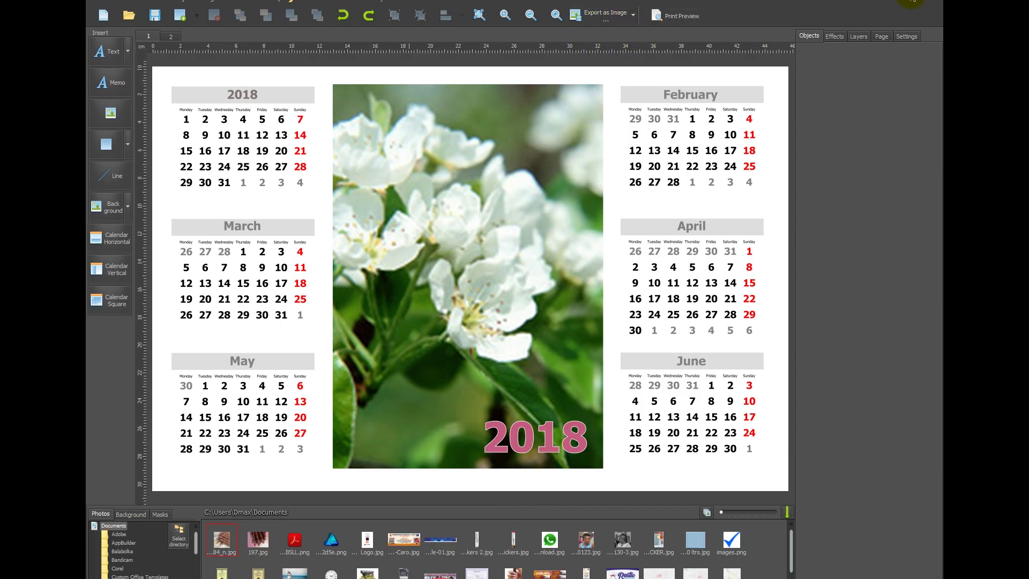
Step: Check the available image export options and close Photo Calendar Studio without saving the changes
click(633, 15)
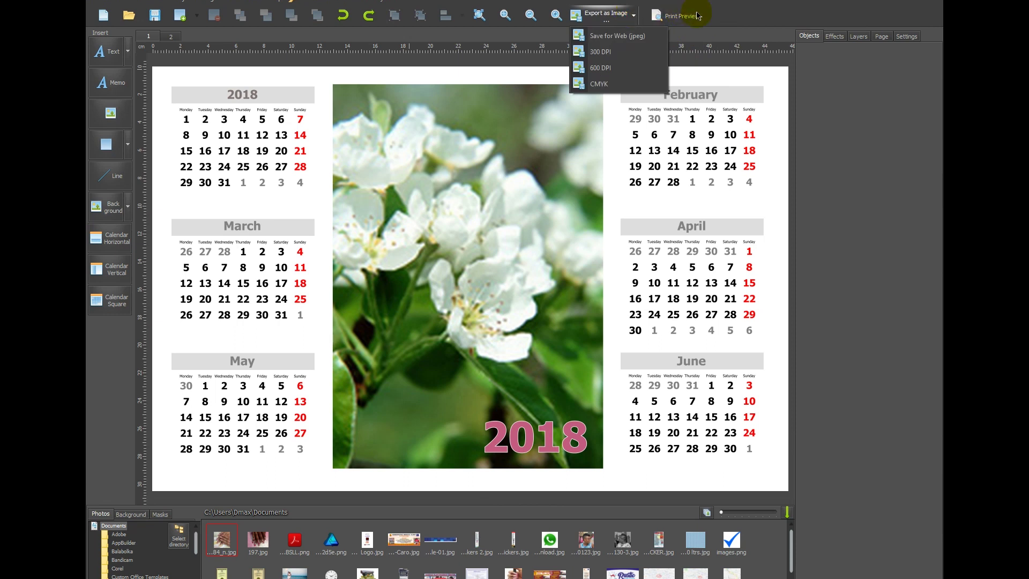
click(753, 6)
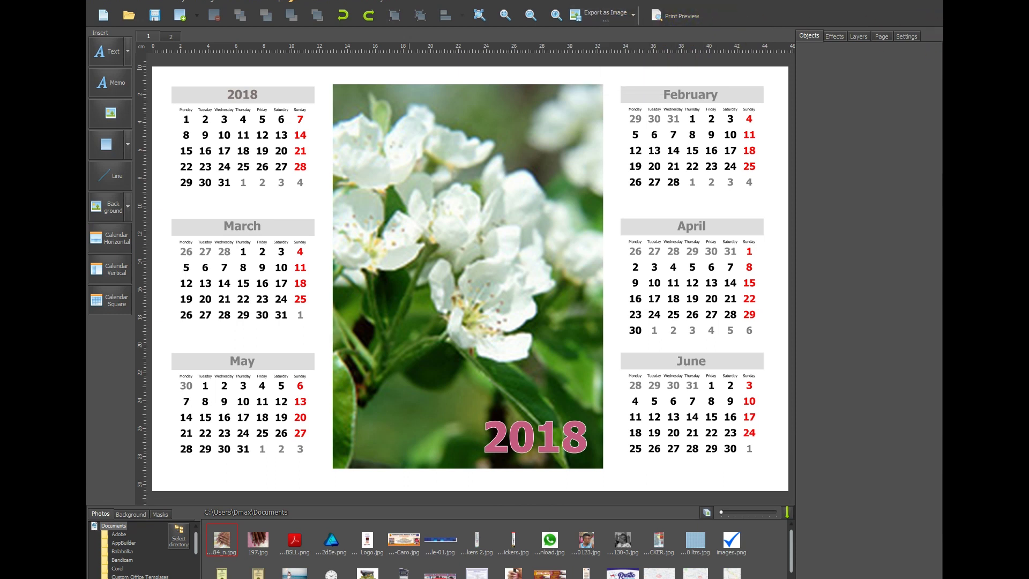
click(935, 1)
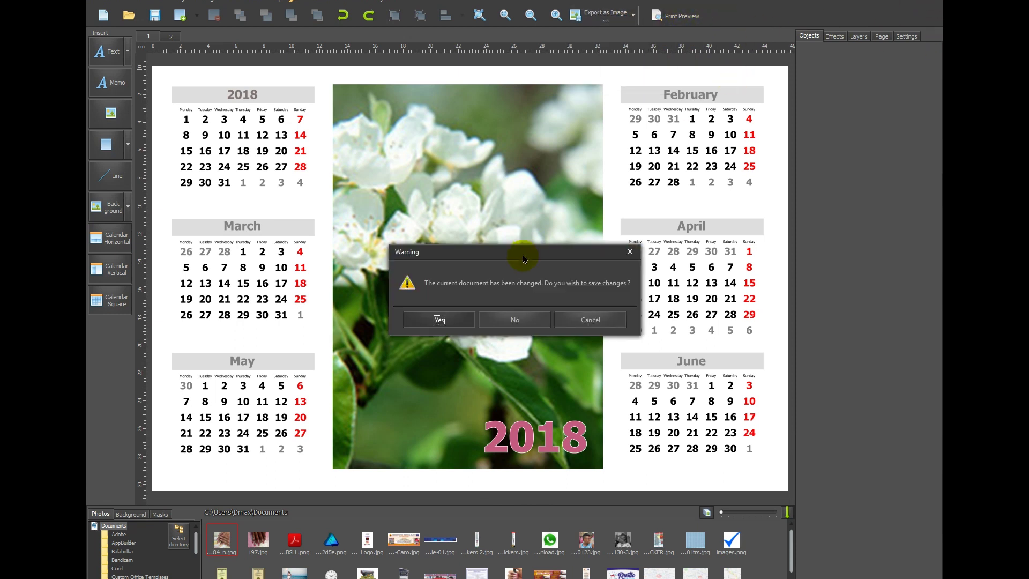
click(513, 321)
click(634, 263)
click(320, 44)
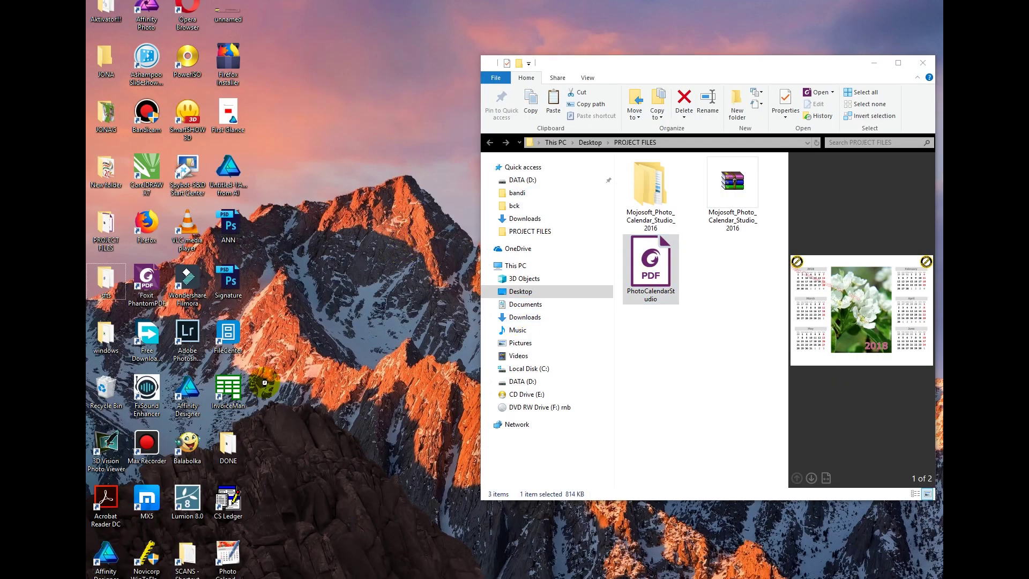
Step: Relaunch Photo Calendar Studio from the desktop, closing the browser window that opens, and open the registration form
double_click(228, 557)
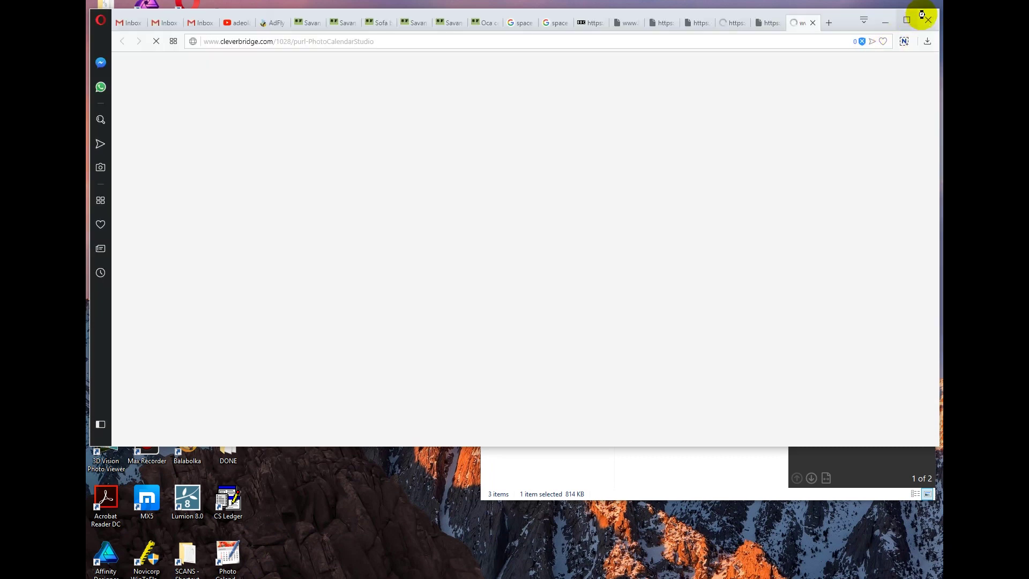
click(926, 24)
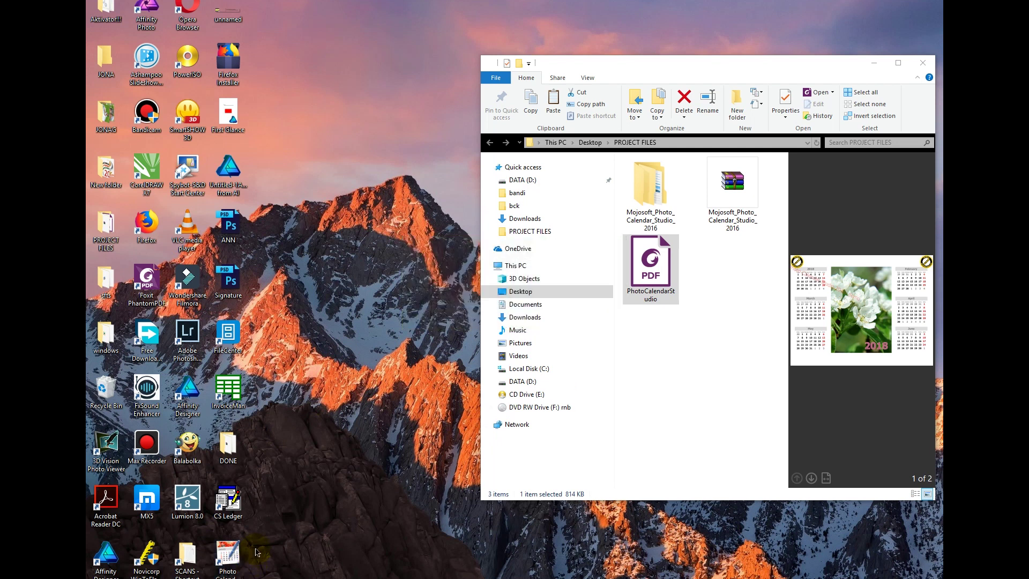
key(Return)
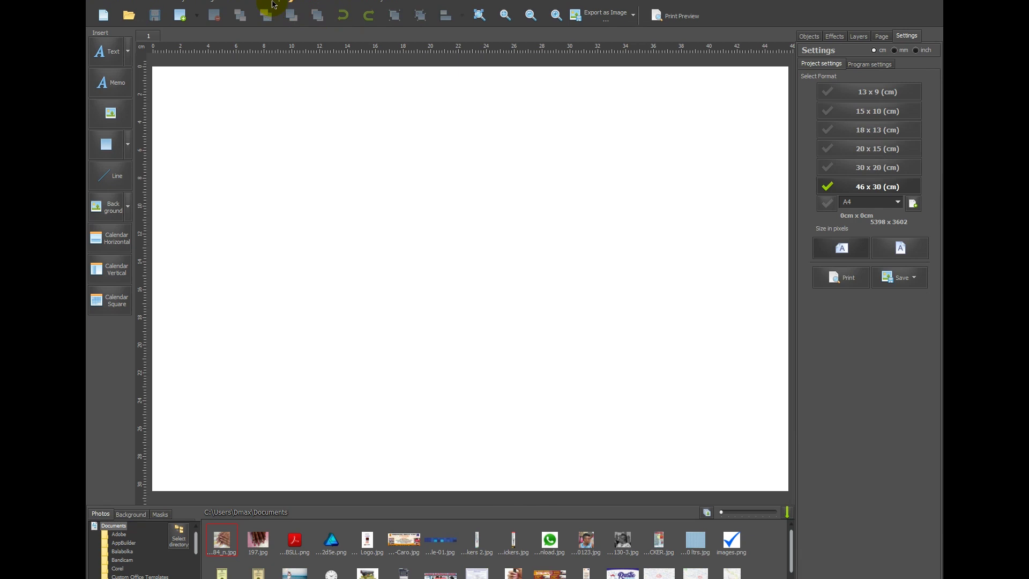
click(420, 232)
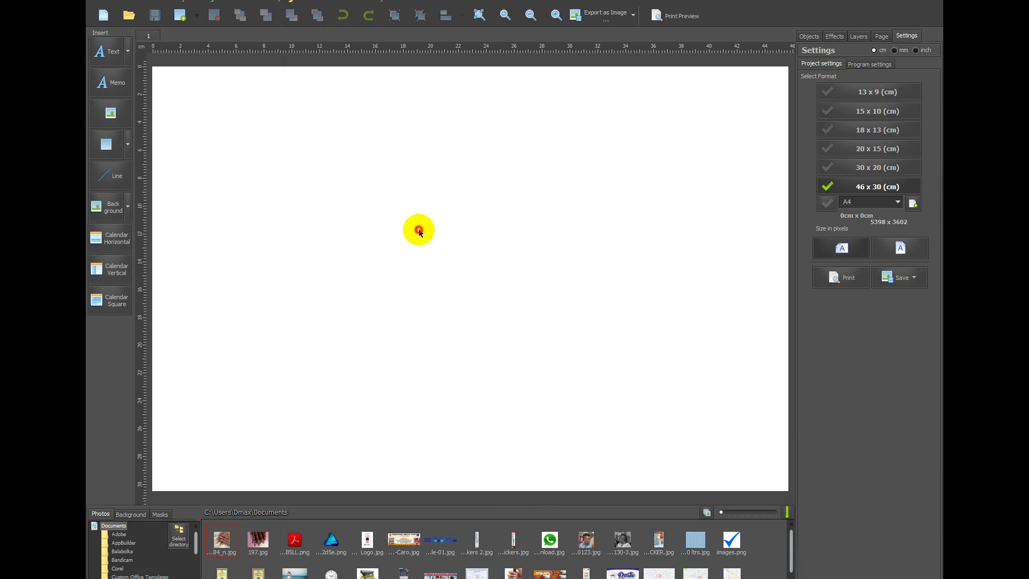
key(alt+Tab)
click(379, 259)
click(650, 432)
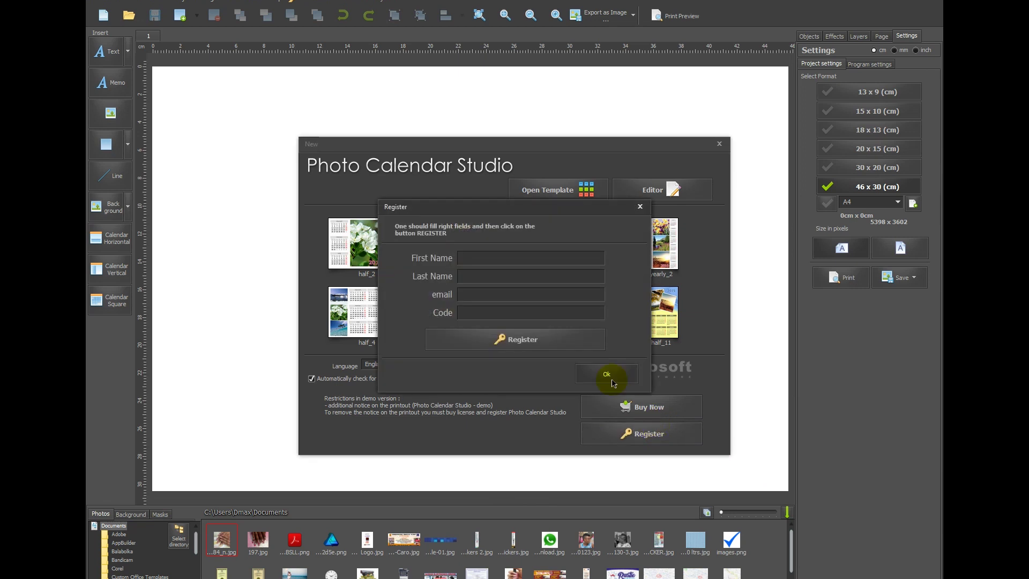
Step: Switch to File Explorer and open the Serial text file inside the nested Mojosoft_Photo_Calendar_Studio_2016 folders
key(alt+Tab)
click(524, 319)
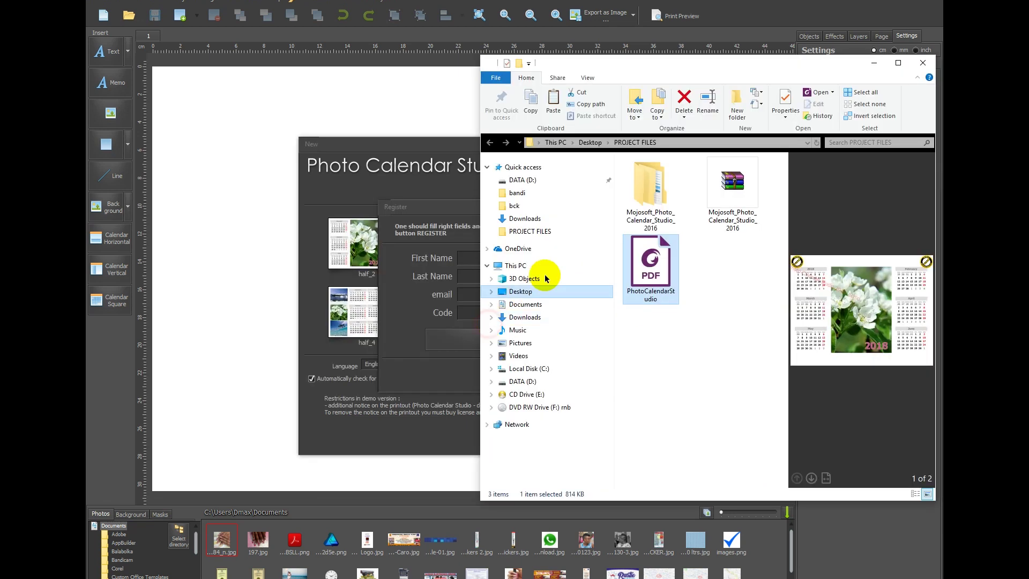
double_click(650, 225)
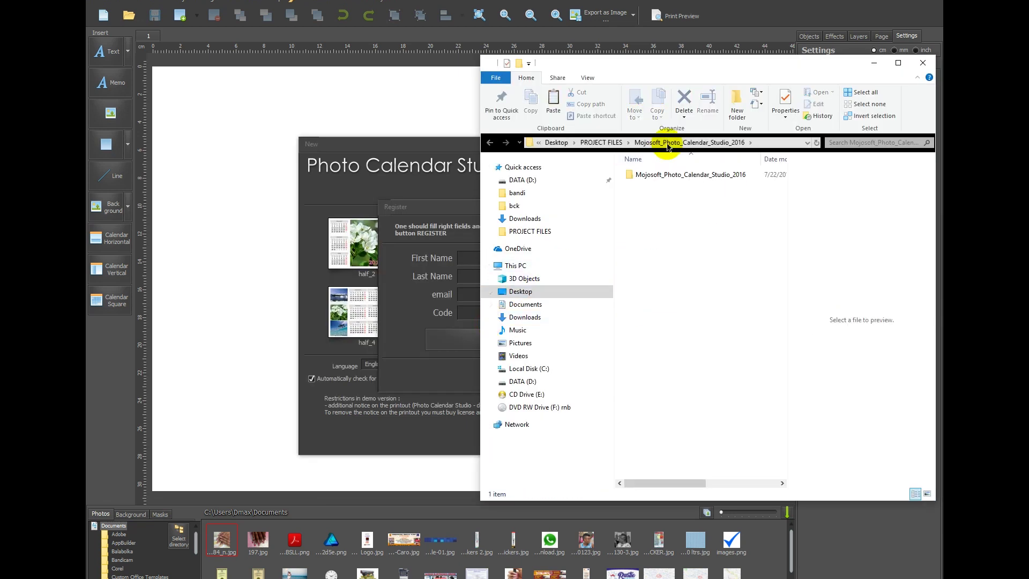
double_click(661, 174)
double_click(644, 185)
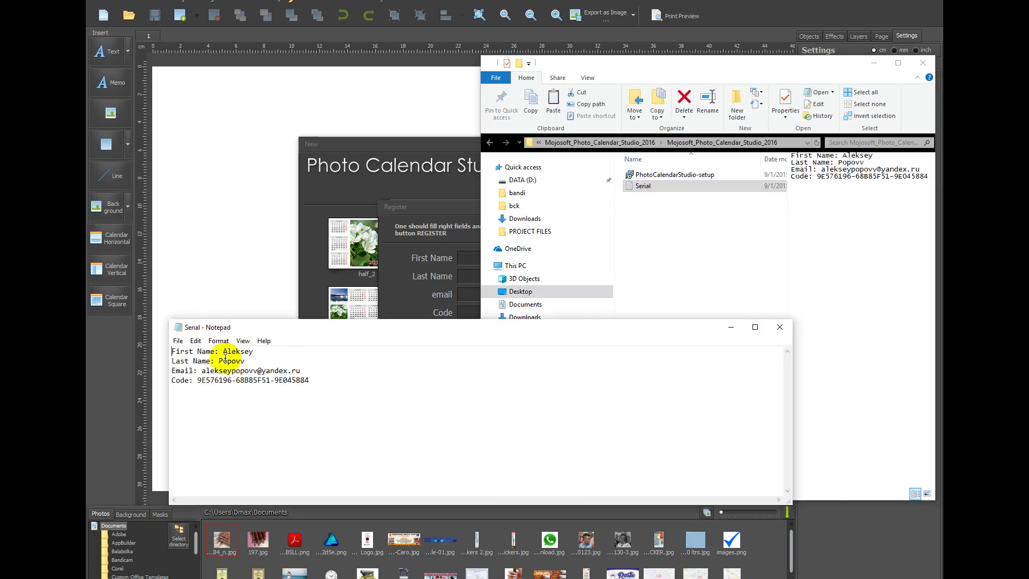
Step: Copy the first name from the Serial text file into the First Name field of the registration form
drag(238, 353, 259, 350)
key(ctrl+c)
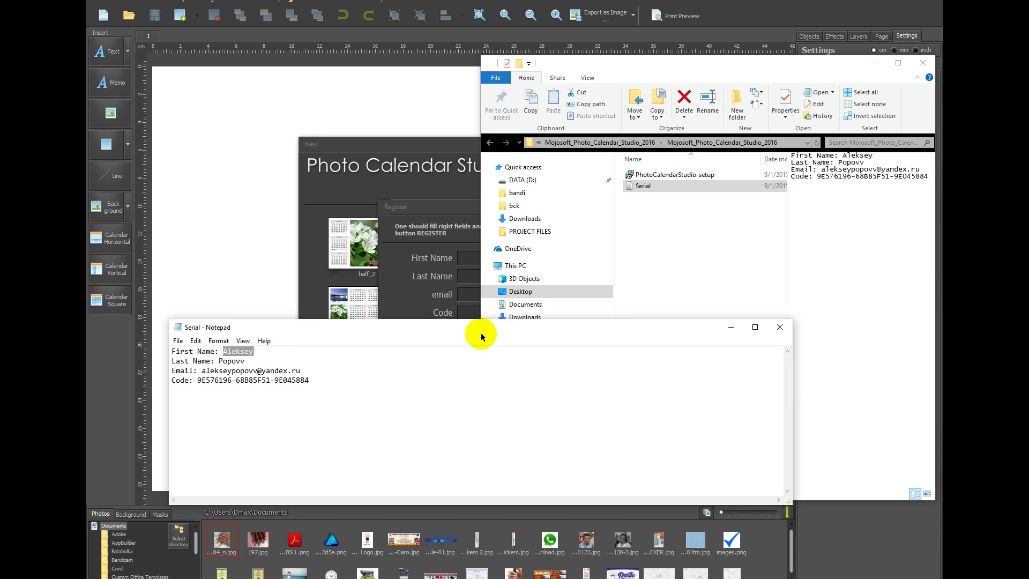
click(459, 253)
right_click(473, 255)
click(500, 300)
Step: Copy the last name from the Serial text file into the Last Name field of the registration form
key(alt+Tab)
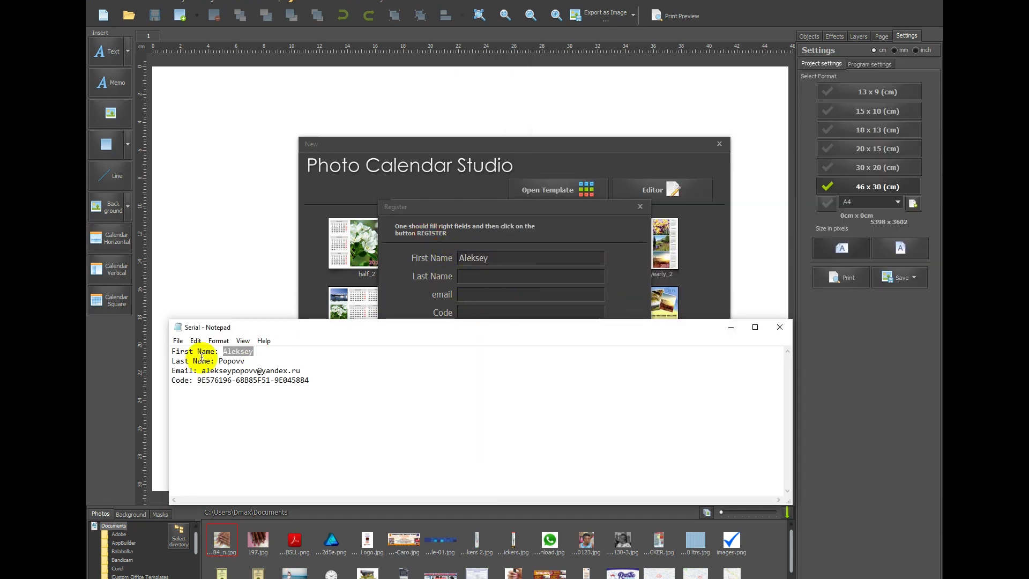
double_click(231, 363)
right_click(231, 363)
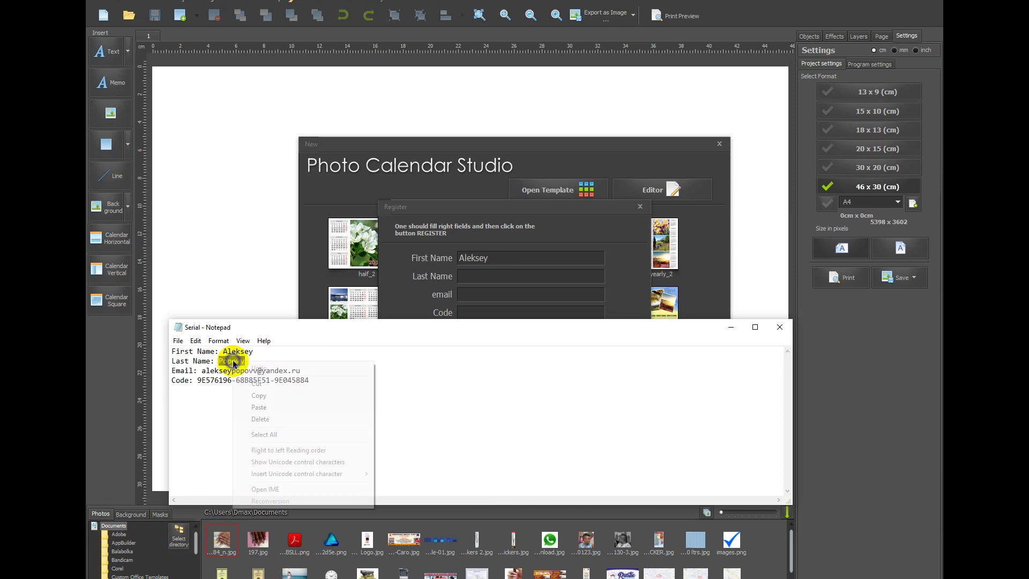
click(262, 396)
click(544, 272)
right_click(542, 271)
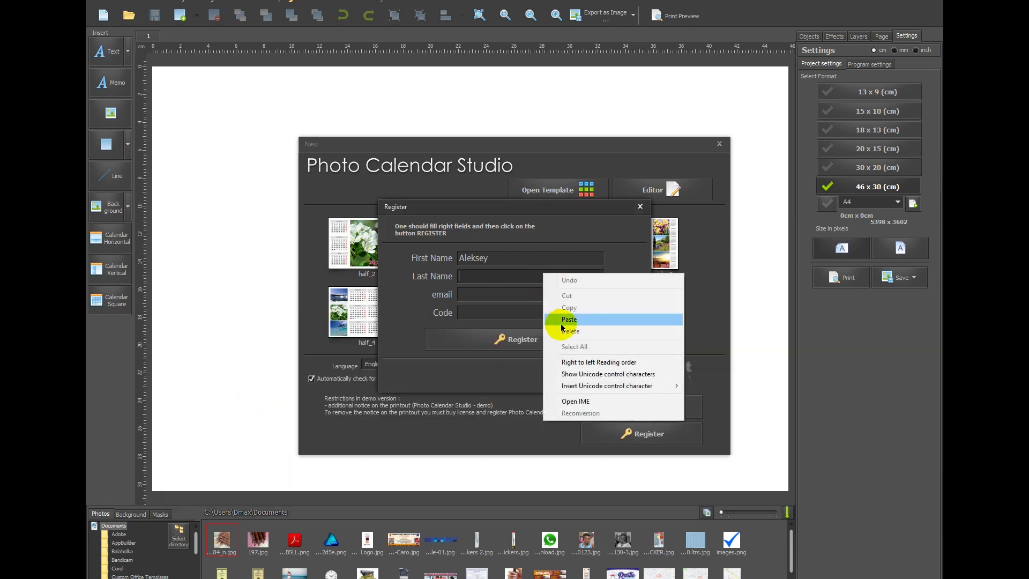
click(570, 323)
Step: Copy the e-mail address from the Serial text file into the email field of the registration form
key(alt+Tab)
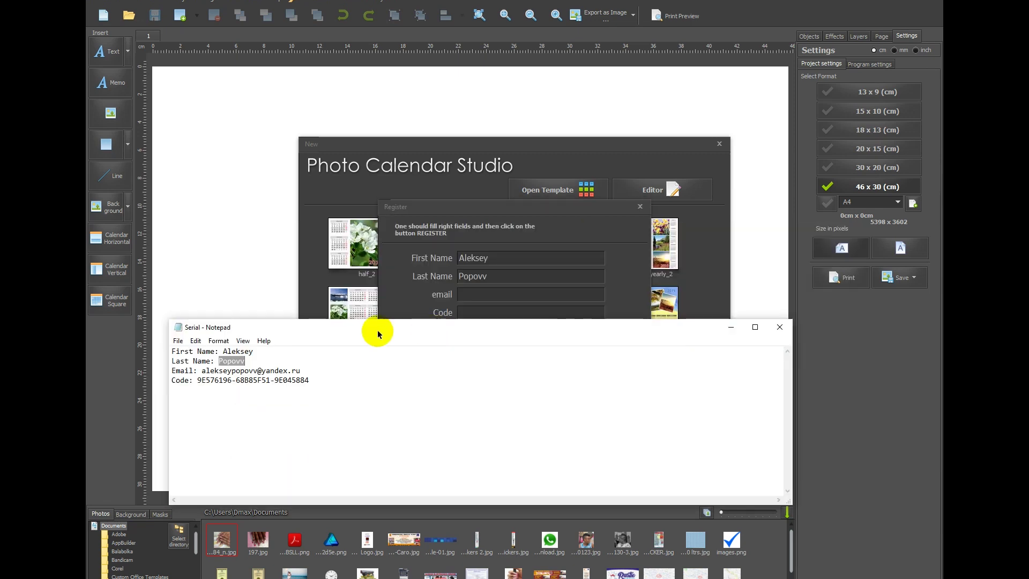
double_click(270, 374)
right_click(270, 374)
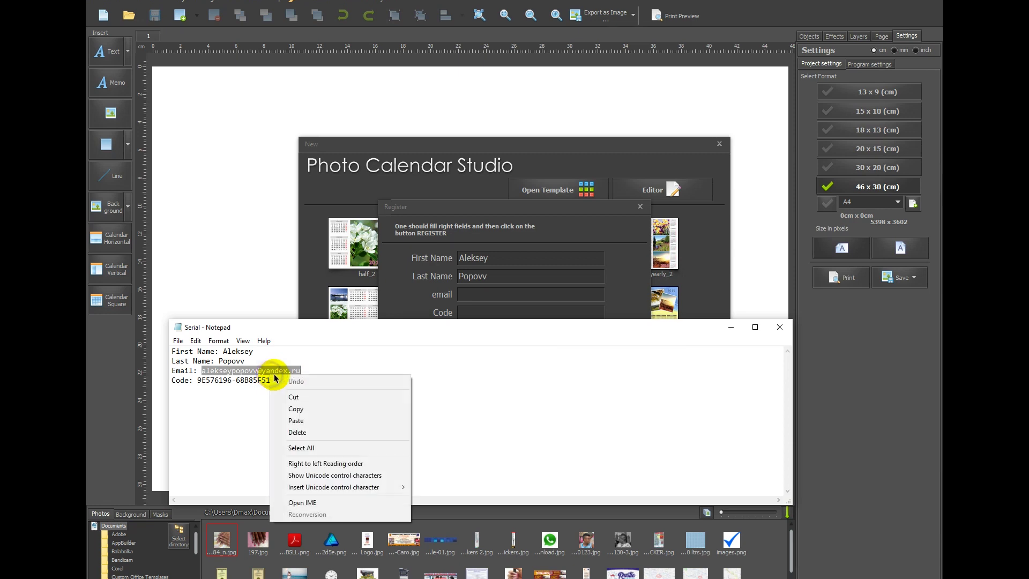
click(295, 406)
click(505, 295)
right_click(506, 292)
click(529, 341)
Step: Copy the licence code from the Serial text file into the Code field and complete the registration
key(alt+Tab)
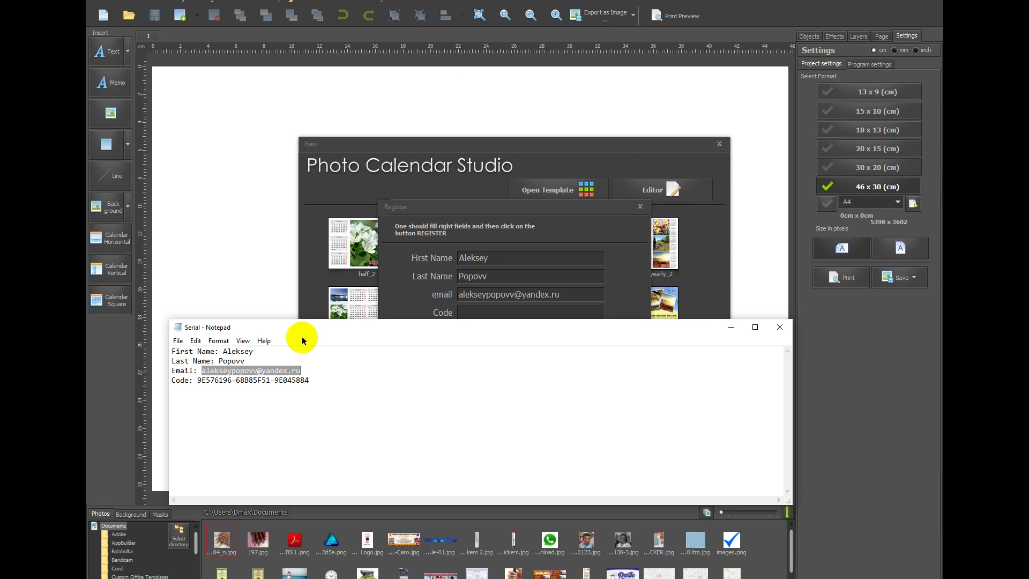
click(266, 379)
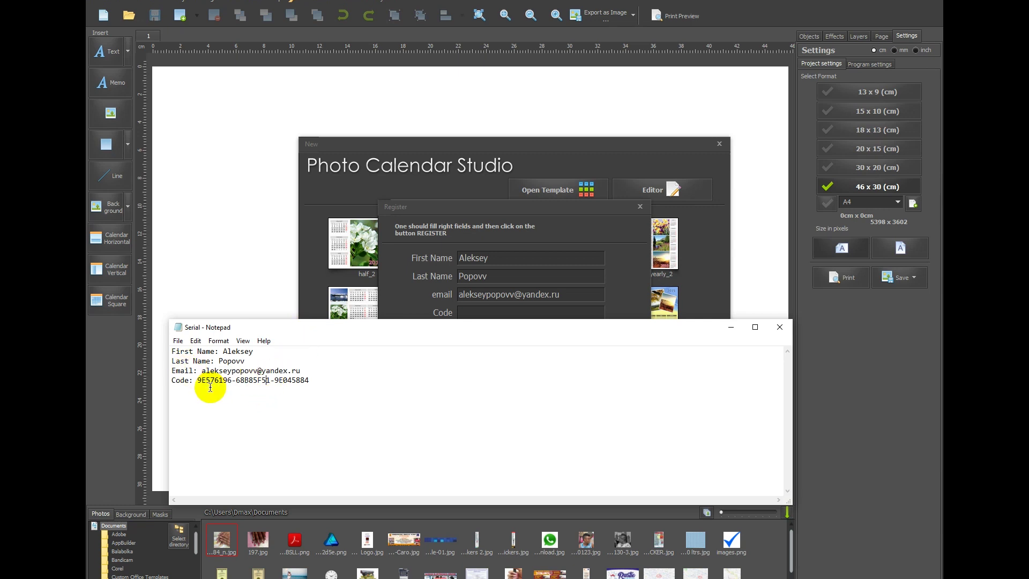
drag(200, 381, 299, 394)
right_click(300, 381)
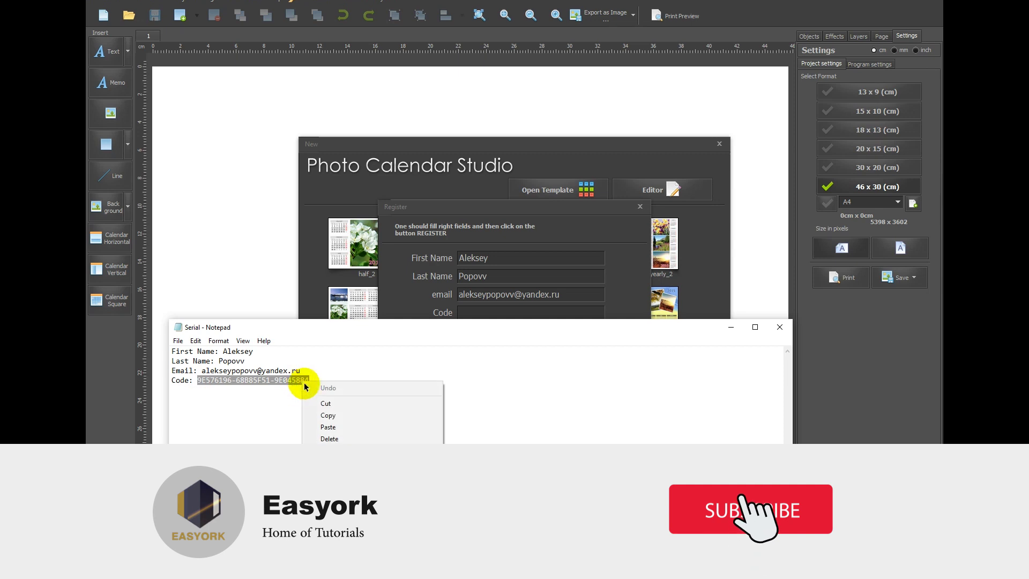
click(353, 416)
click(496, 313)
right_click(503, 312)
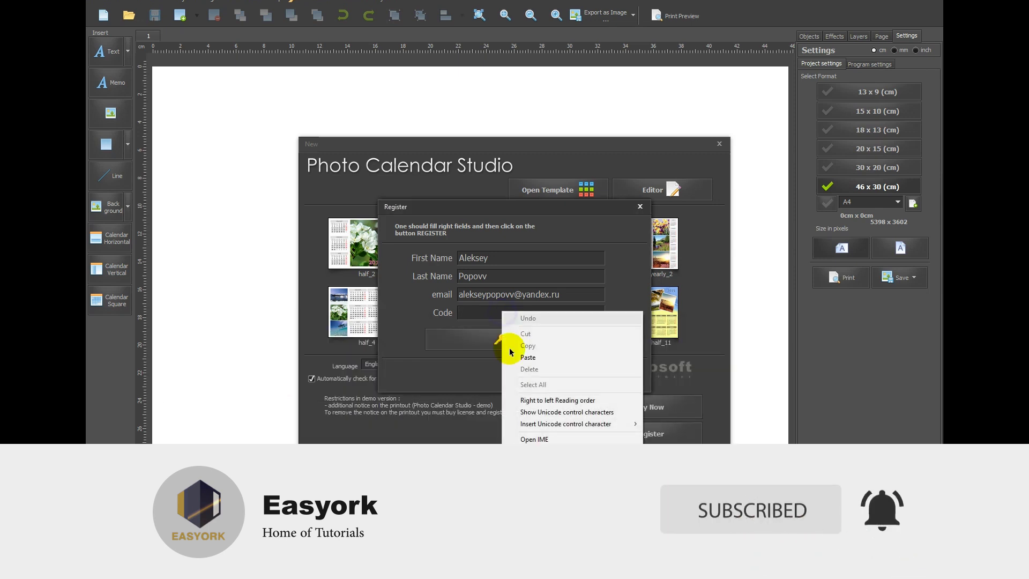
click(528, 358)
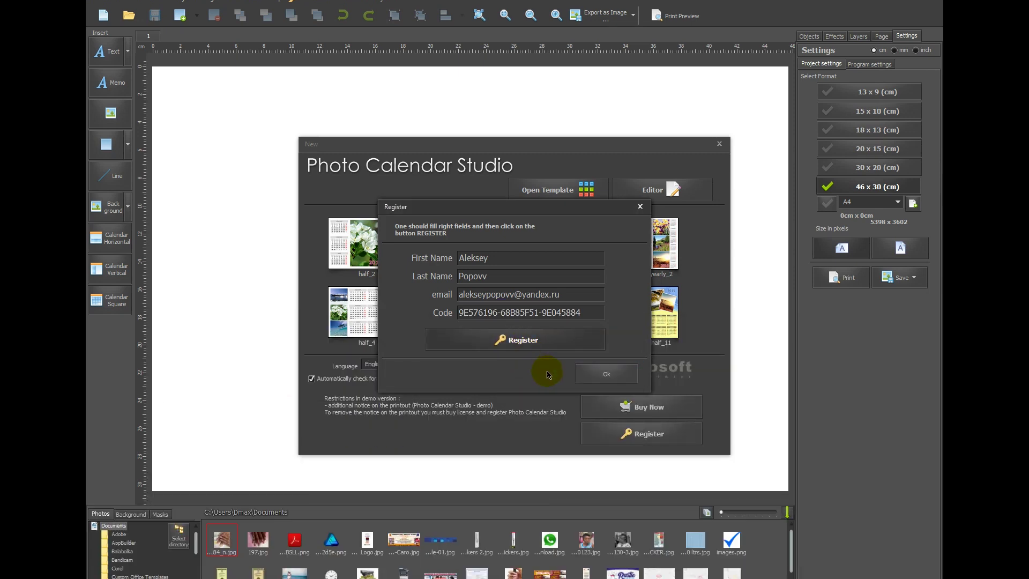
click(579, 376)
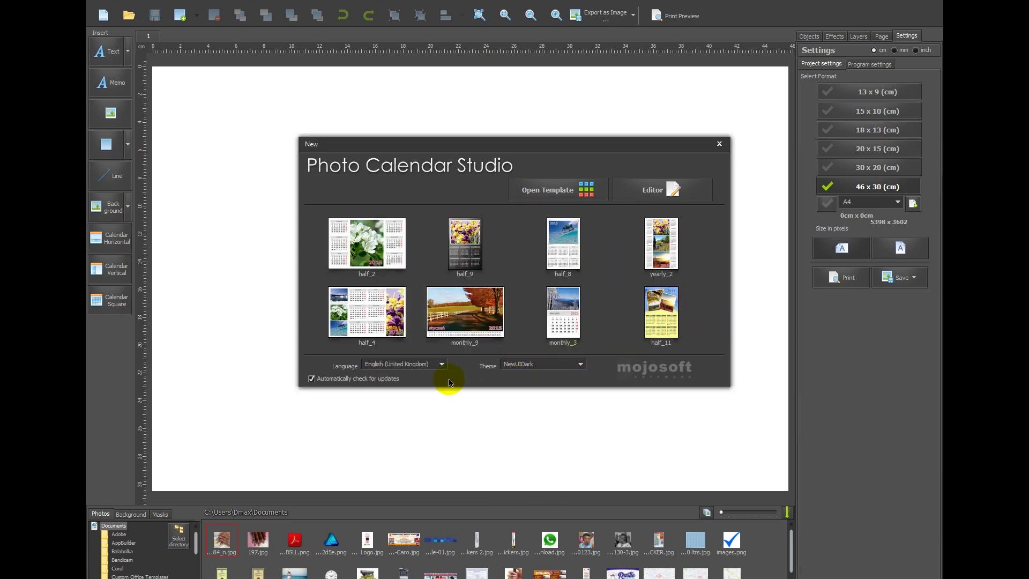
Step: Try the Office2007 Blue, Opus and Topaz interface themes, and set the theme to Snow Leopard
click(545, 365)
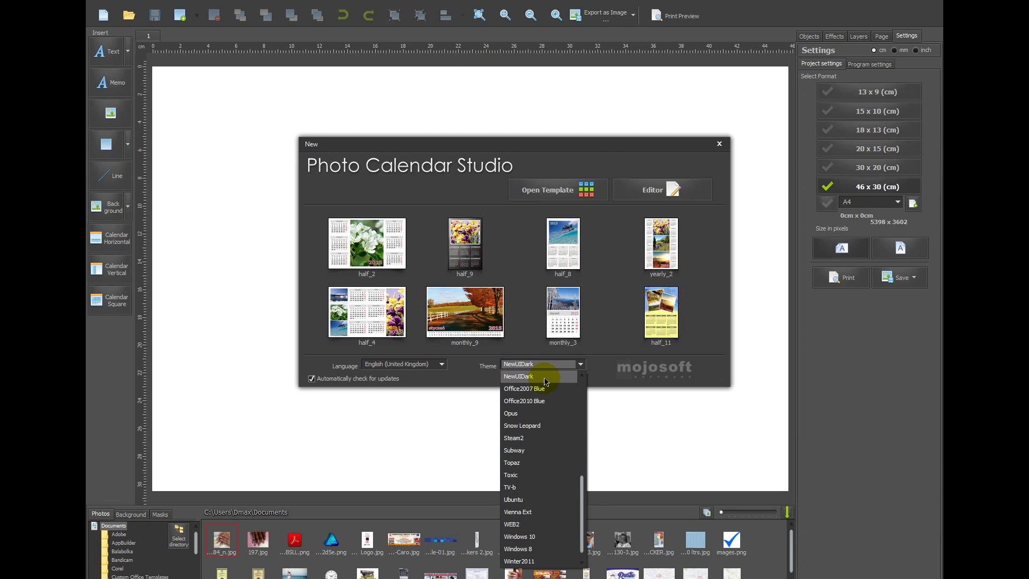
click(541, 388)
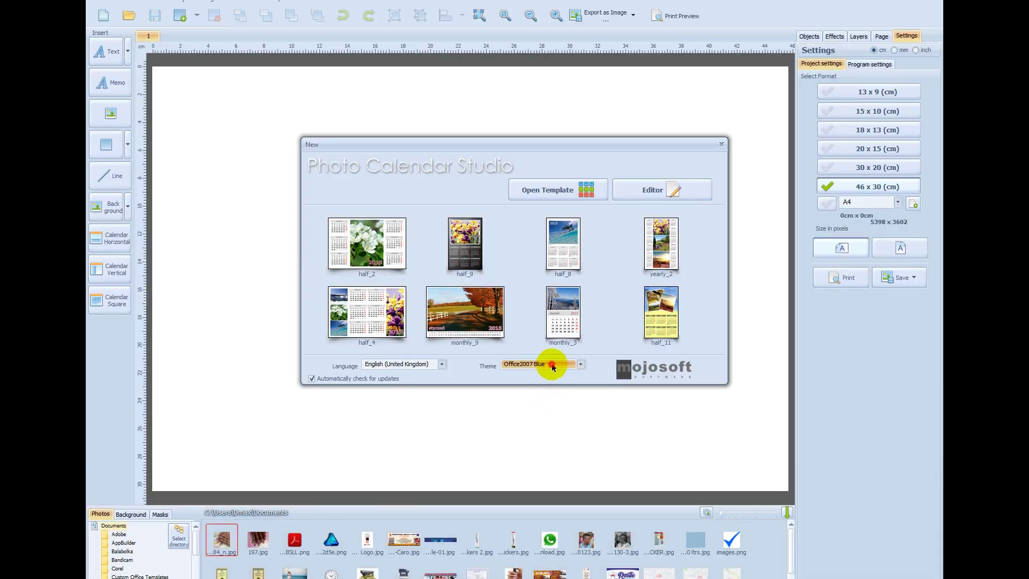
click(552, 367)
click(542, 392)
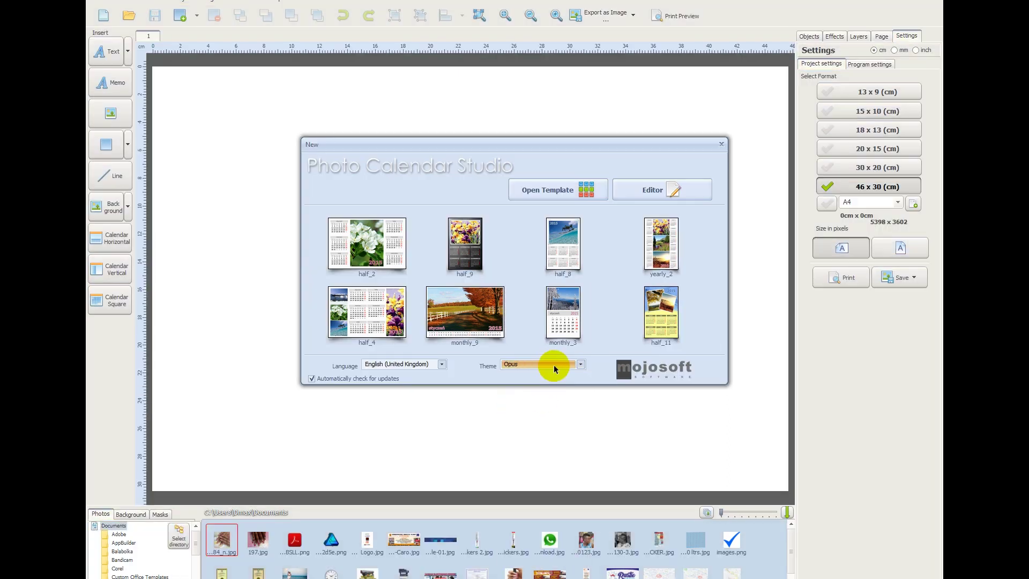
click(555, 369)
click(536, 448)
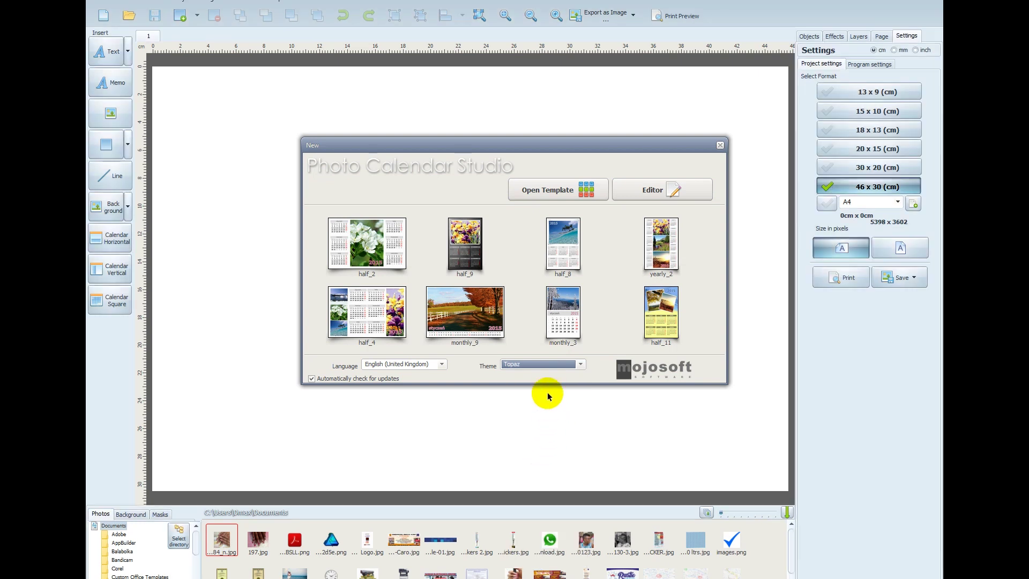
click(552, 365)
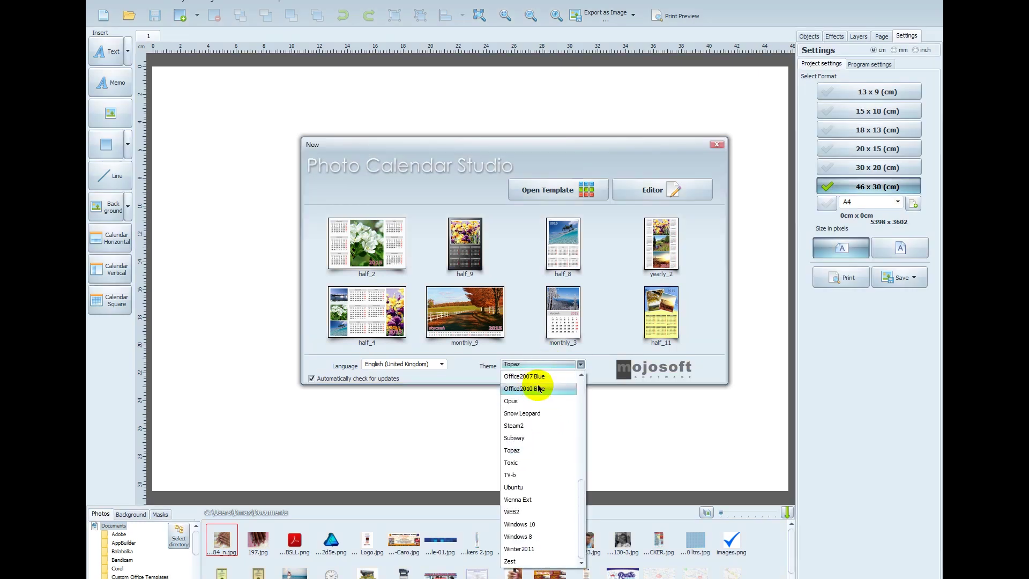
click(536, 377)
click(556, 366)
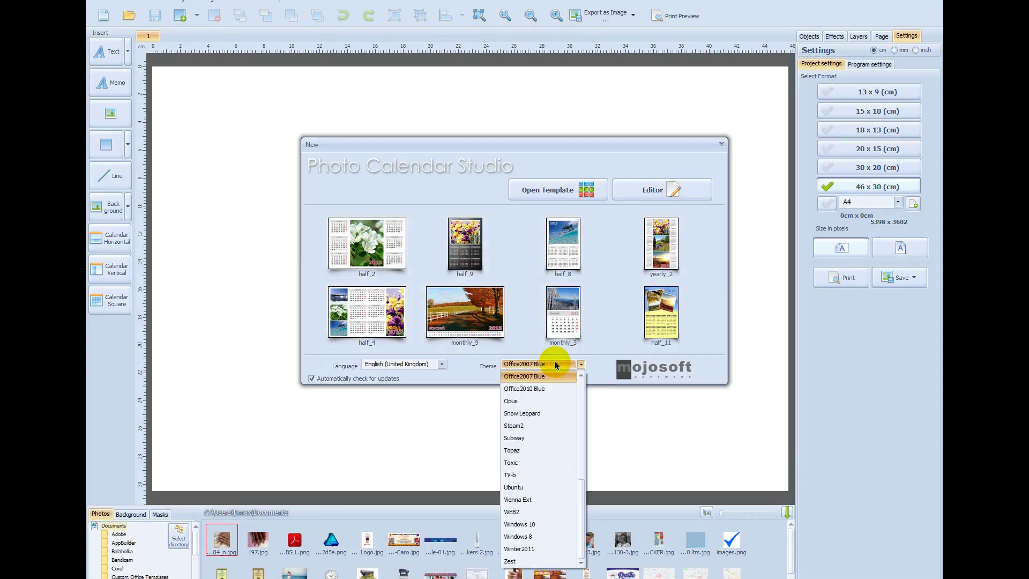
click(540, 414)
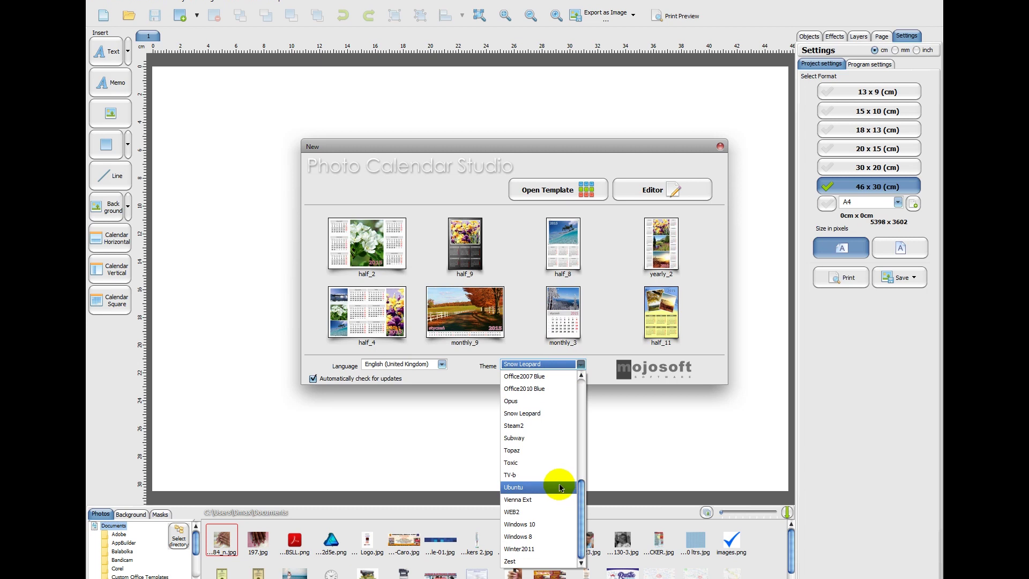
Step: Try the Zest, Ubuntu, Winter2011, Windows 8 and Opus interface themes
click(528, 561)
click(575, 367)
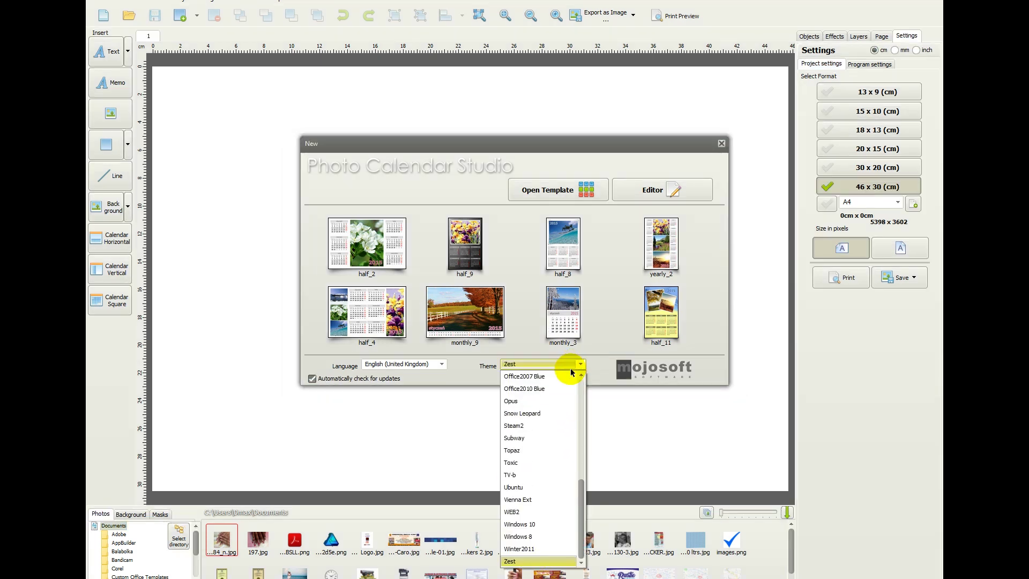
click(524, 489)
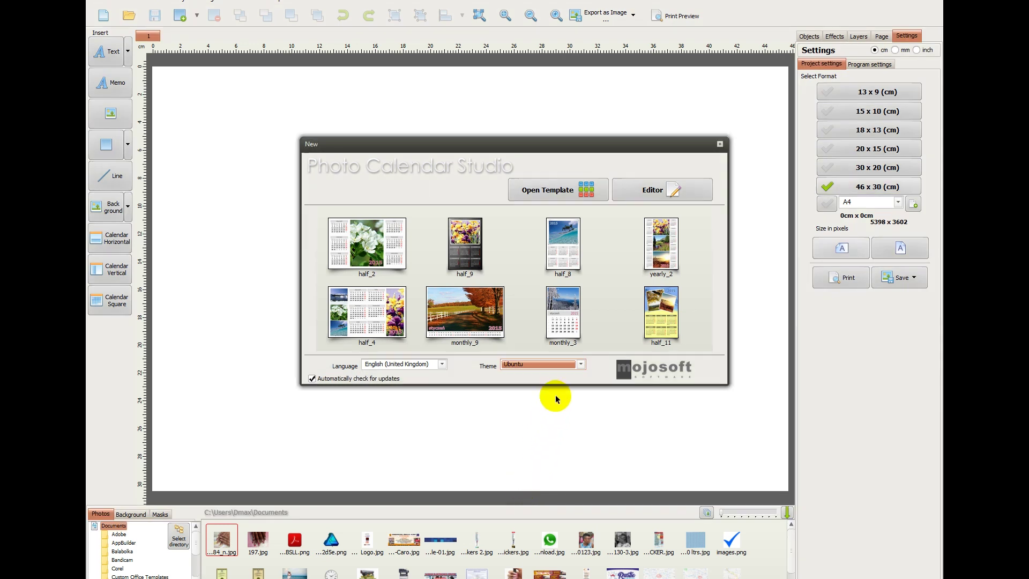
click(568, 365)
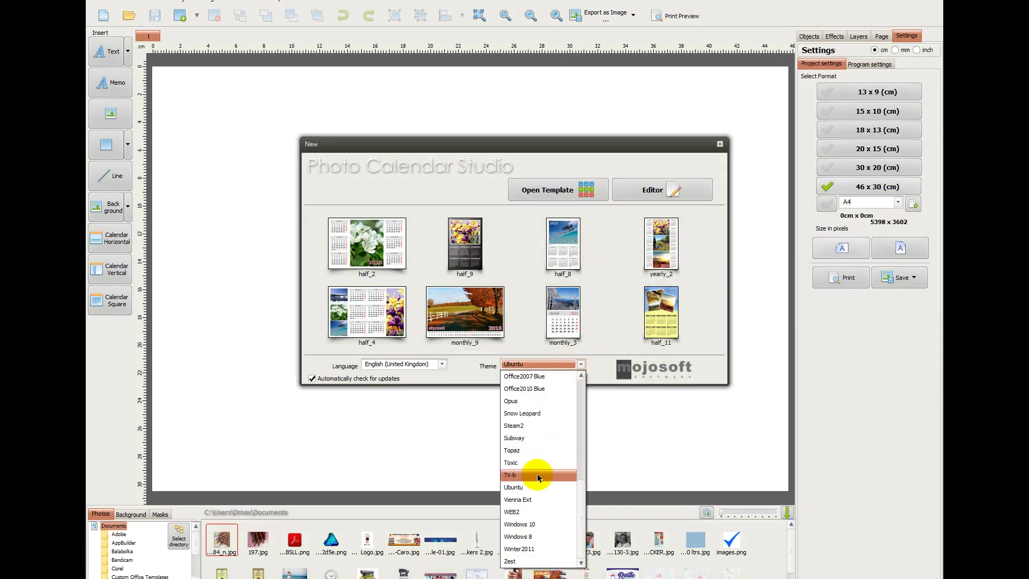
click(536, 549)
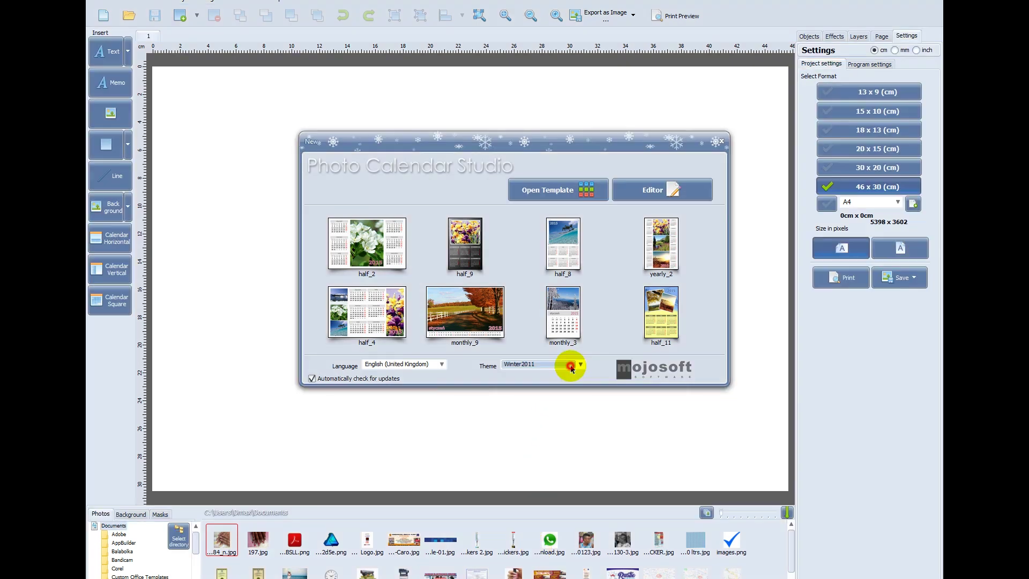
click(569, 364)
click(533, 539)
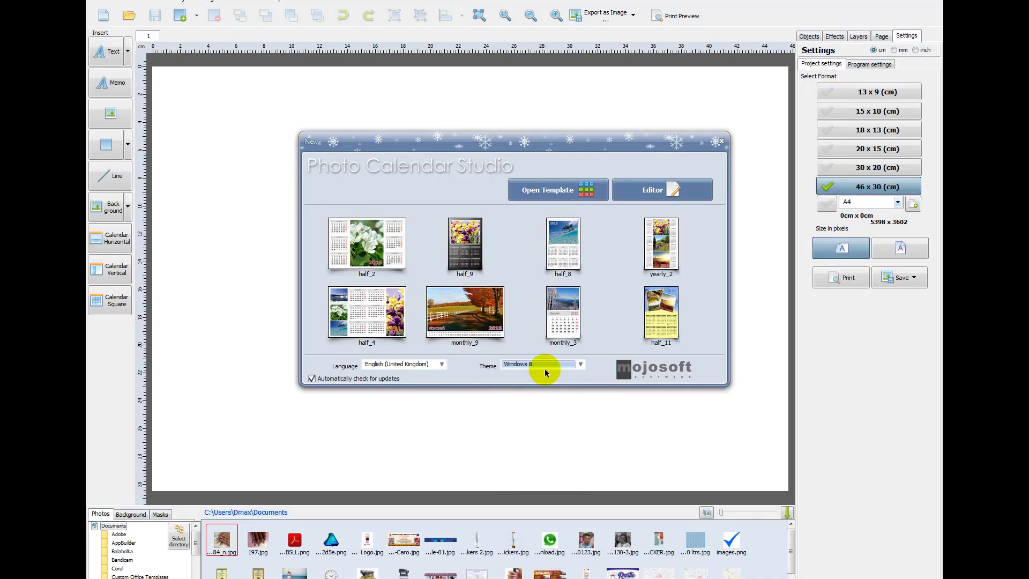
click(551, 366)
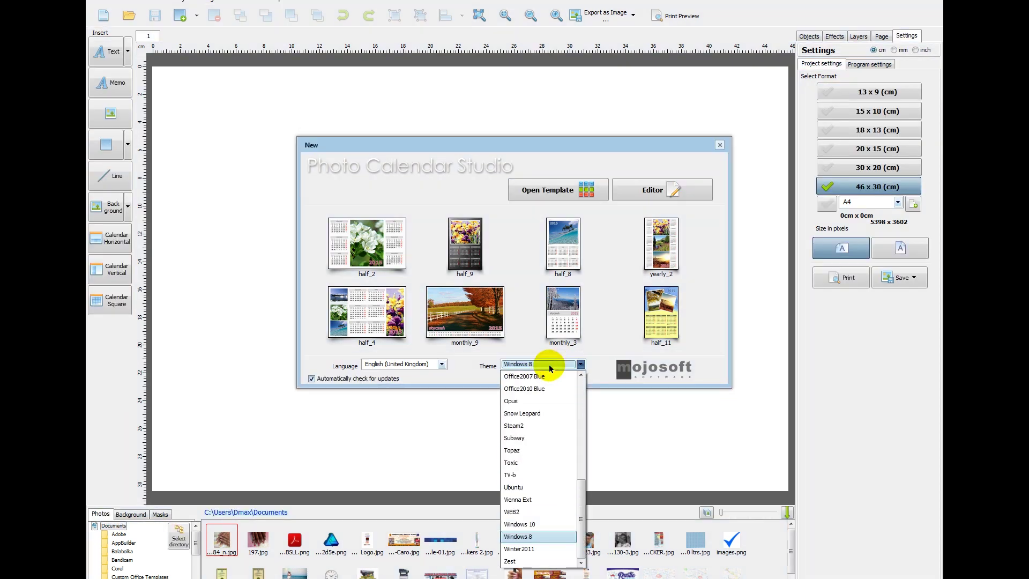
click(537, 401)
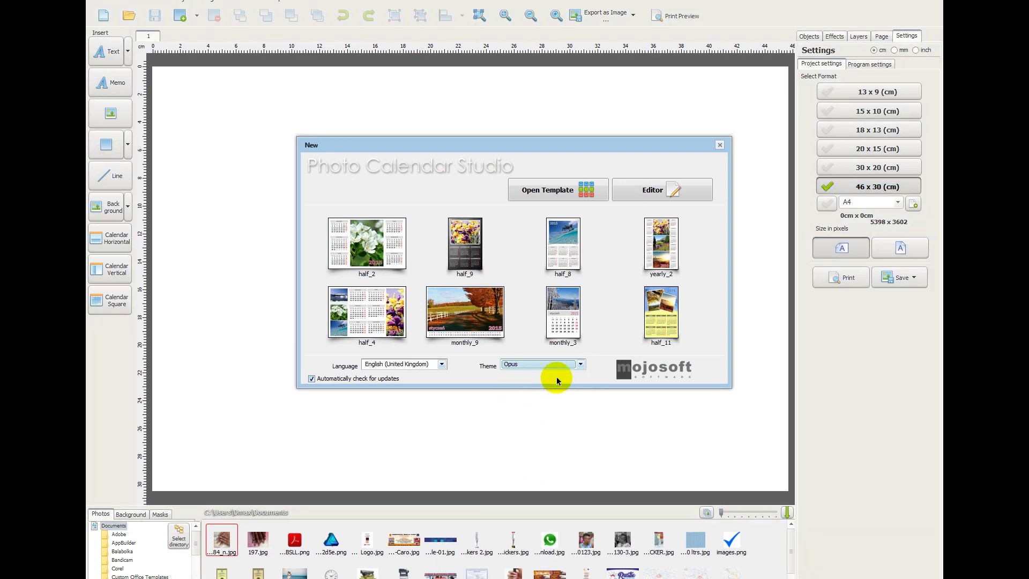
Step: Set the interface theme to Steam2
click(565, 364)
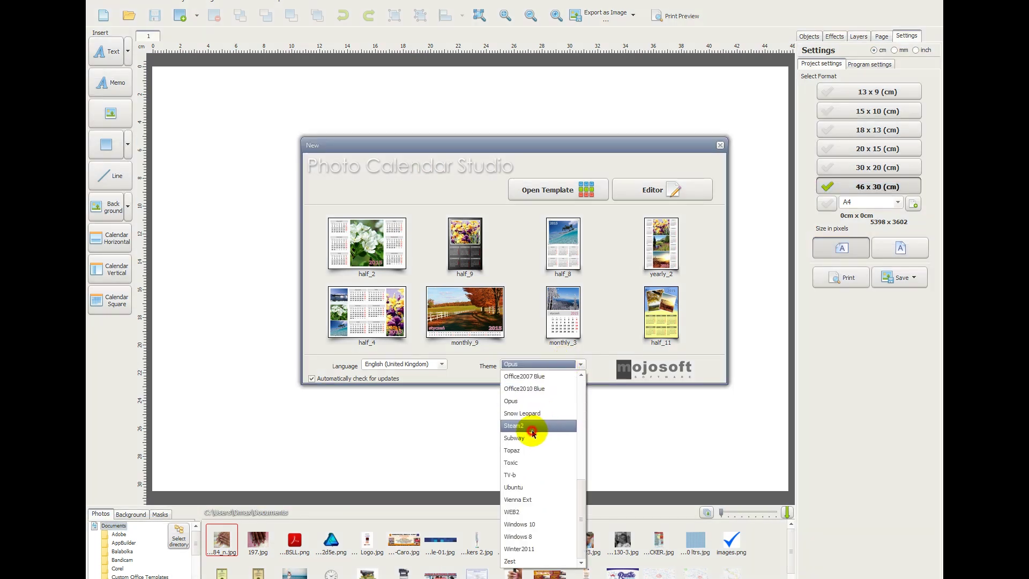
click(533, 429)
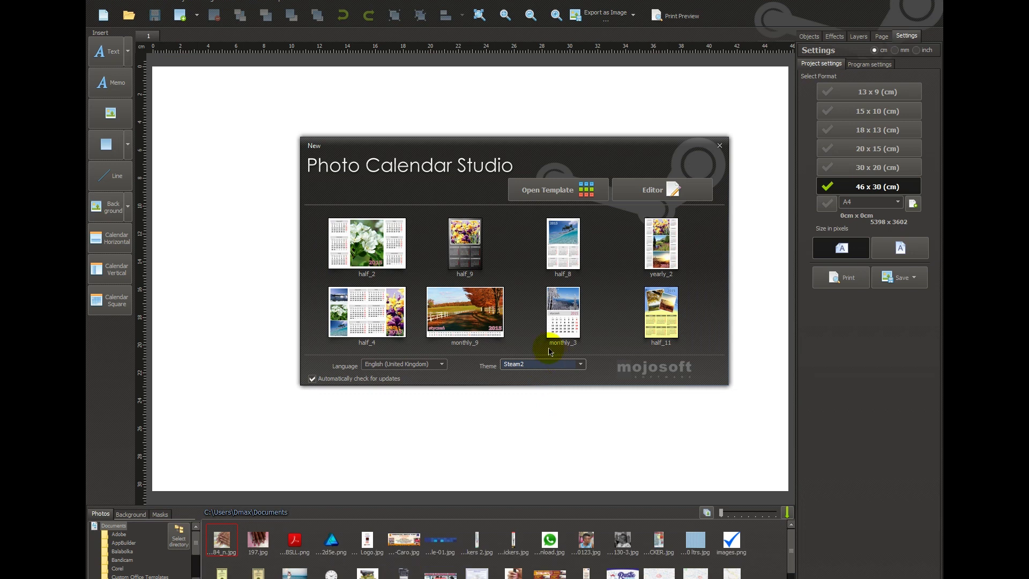
Step: Open the half_7 template from the 6-Month calendar templates
click(590, 192)
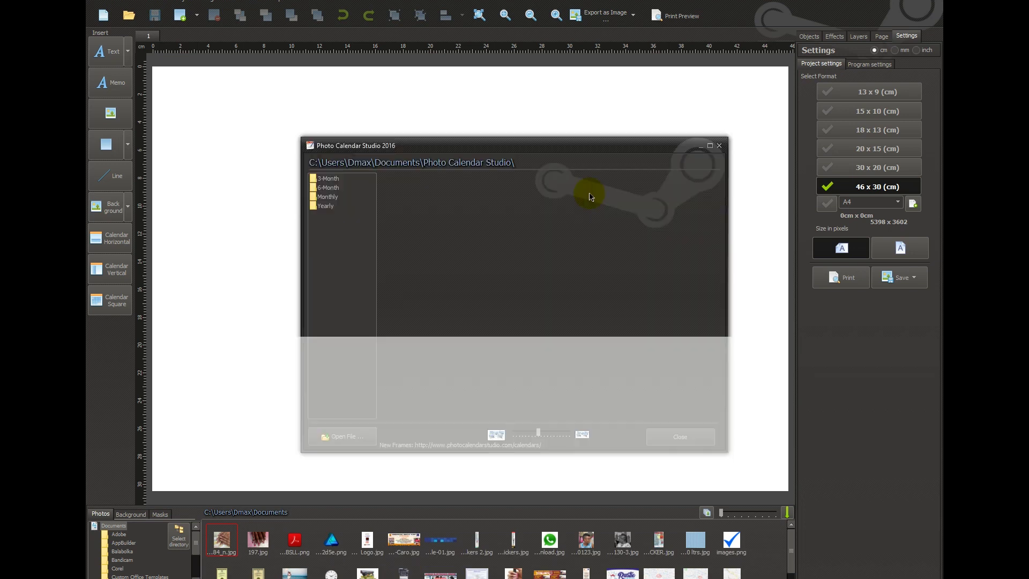
click(334, 188)
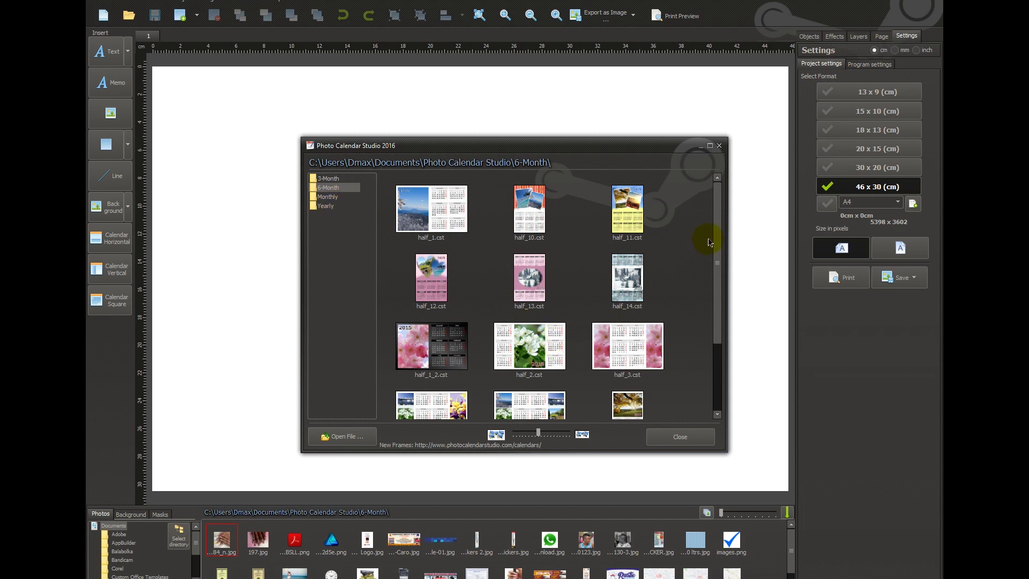
drag(718, 236, 733, 297)
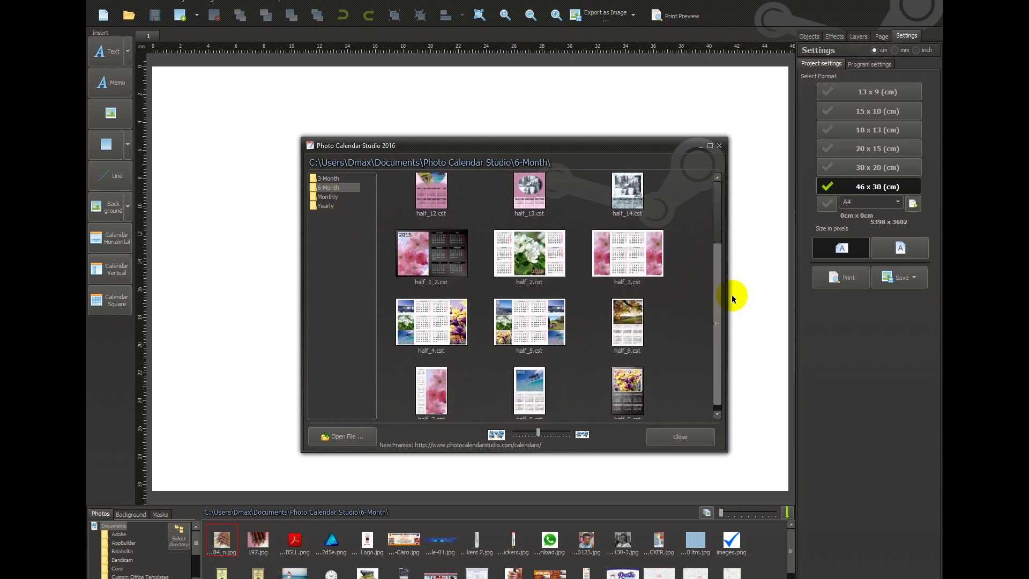
double_click(431, 378)
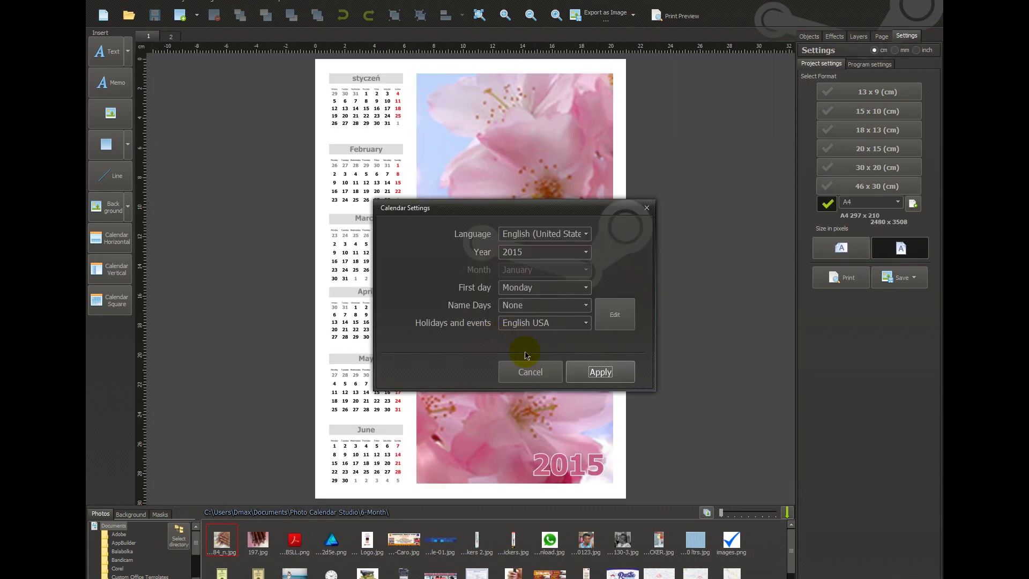
Step: Set the calendar year to 2018, leave Name Days at None, and apply the calendar settings
click(584, 250)
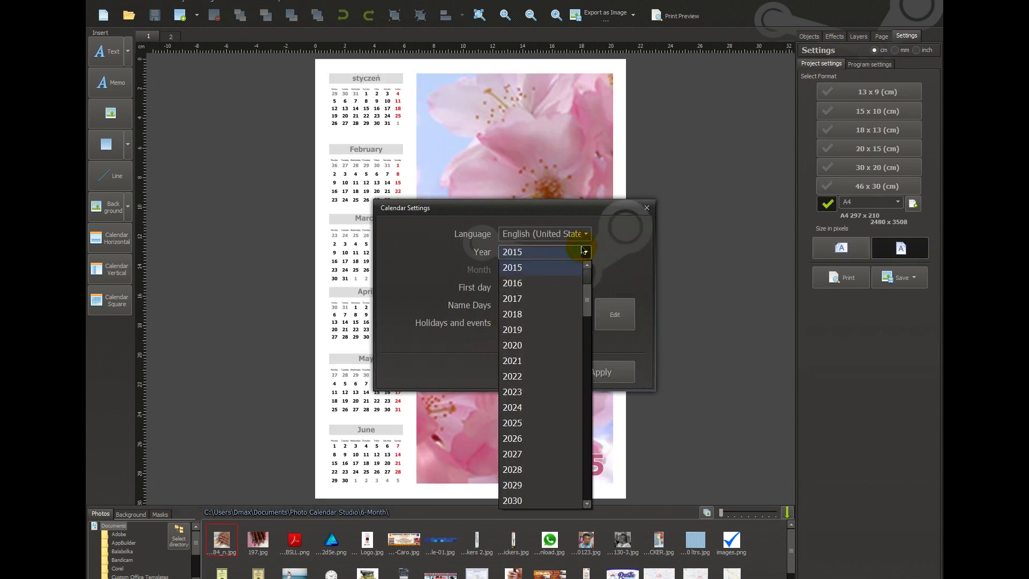
click(513, 316)
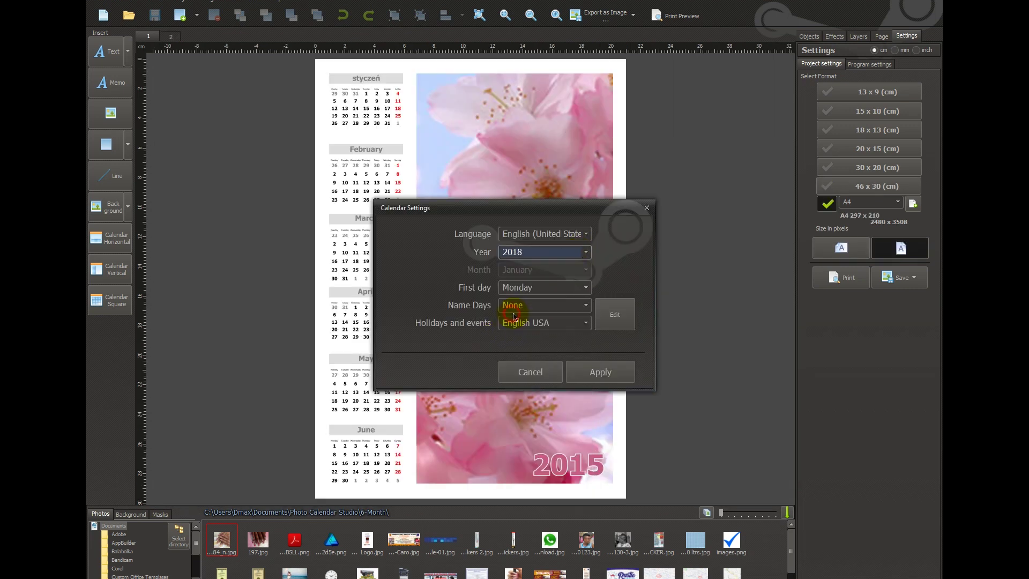
click(586, 303)
click(586, 301)
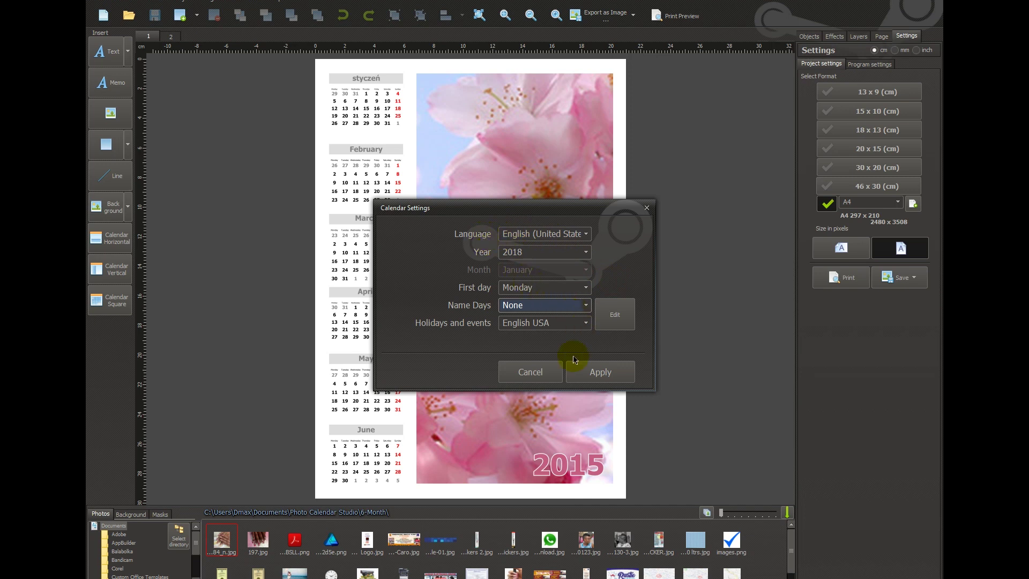
click(601, 372)
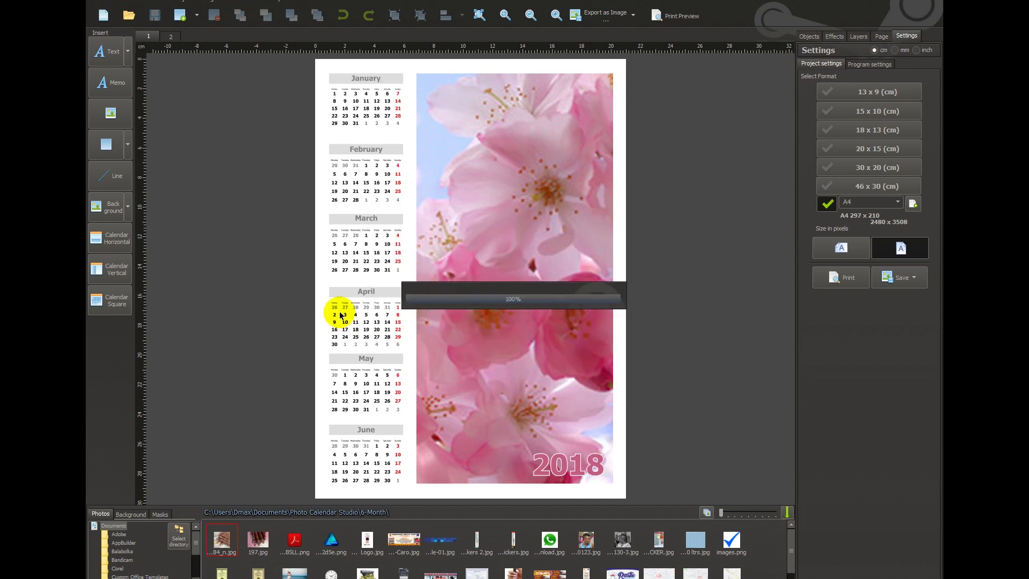
Step: Examine the March and February grids and the blossom photo up close, and return to the full-page view
key(alt+Tab)
key(alt+Tab)
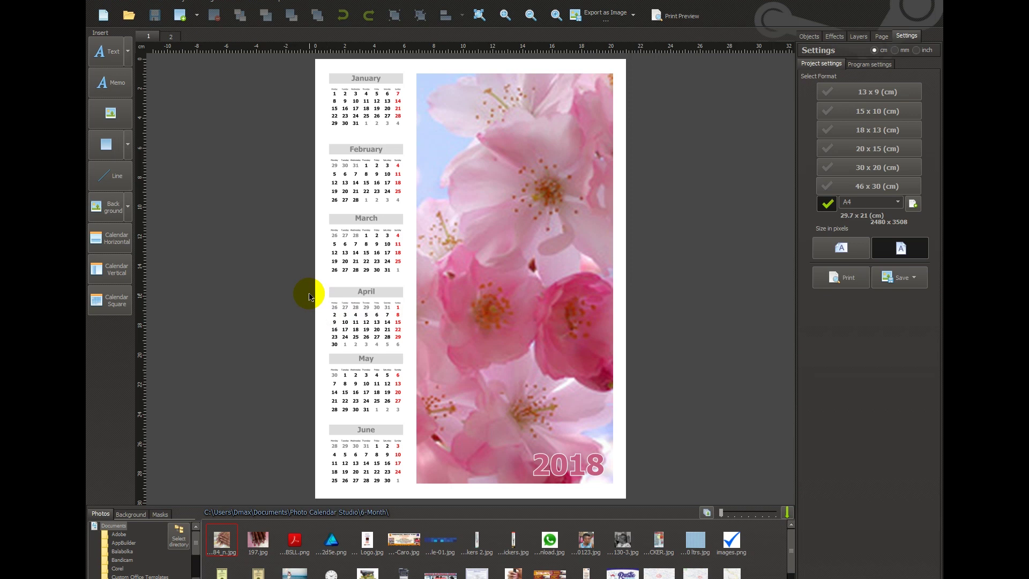
click(375, 244)
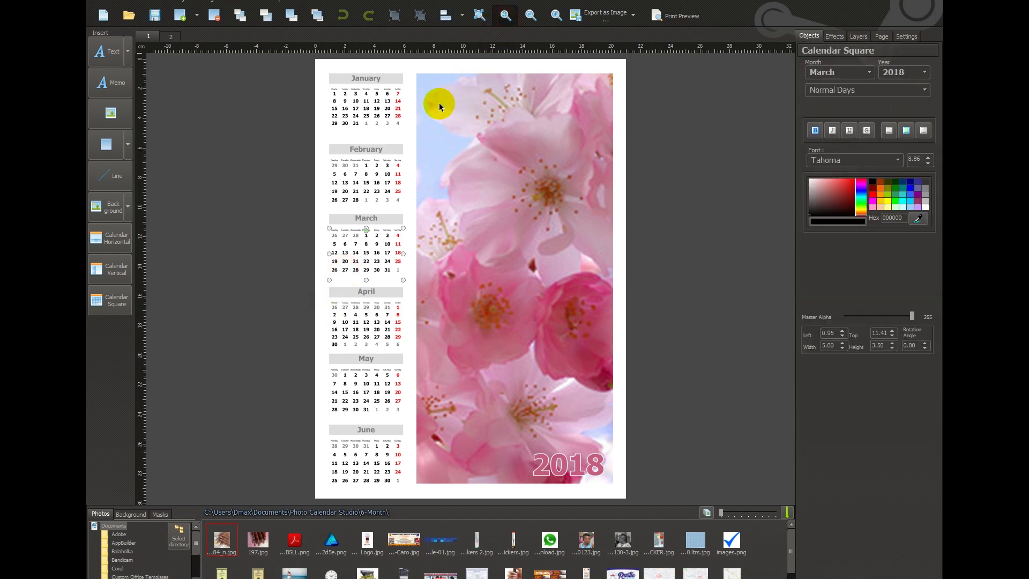
click(361, 199)
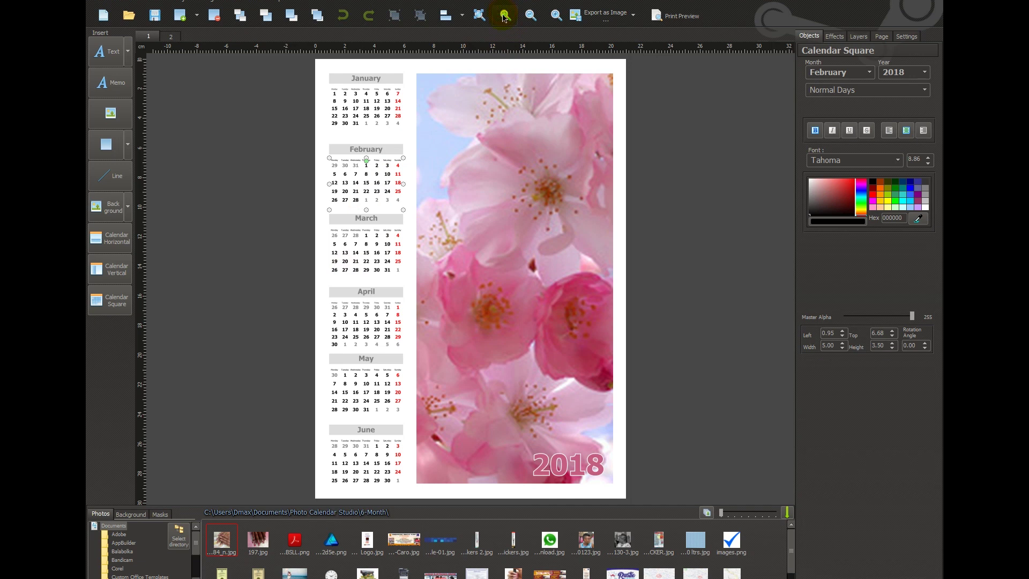
click(556, 15)
click(556, 16)
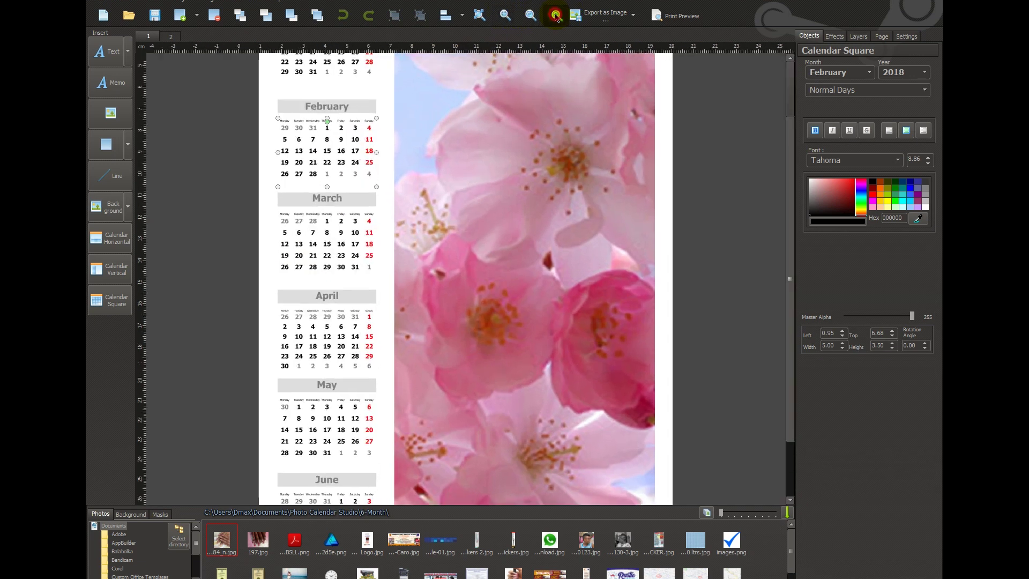
click(556, 15)
click(556, 16)
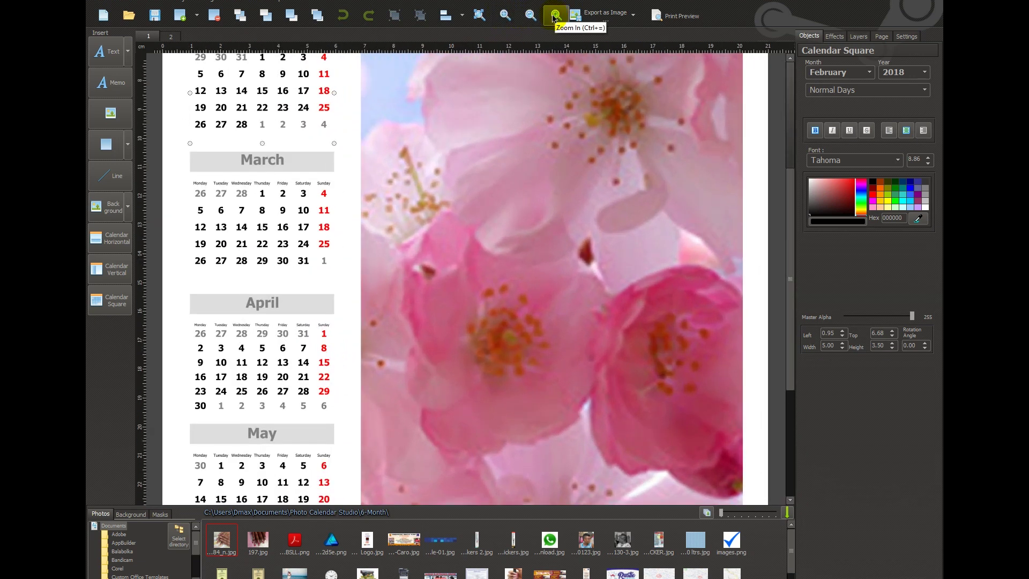
click(556, 15)
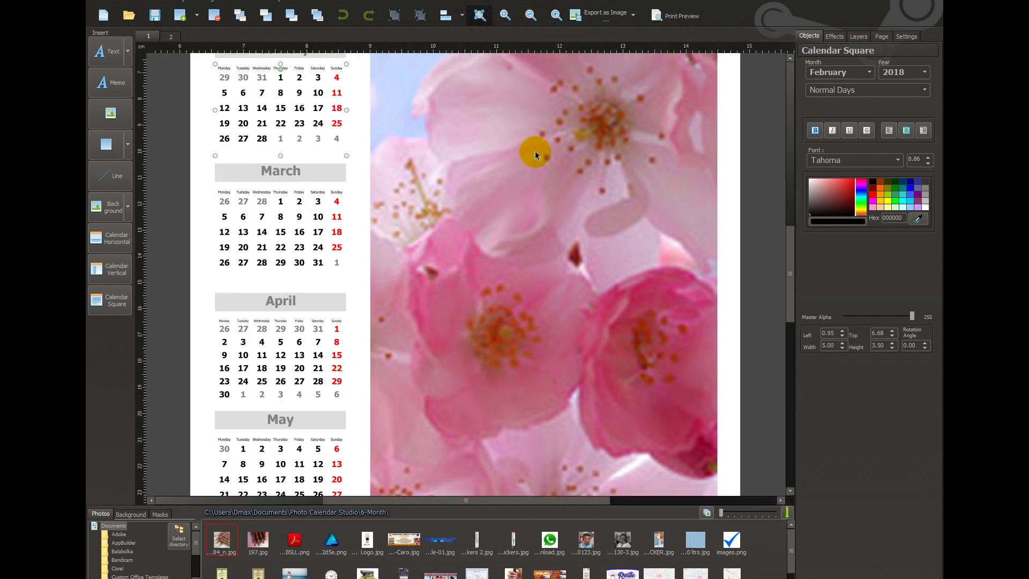
click(602, 240)
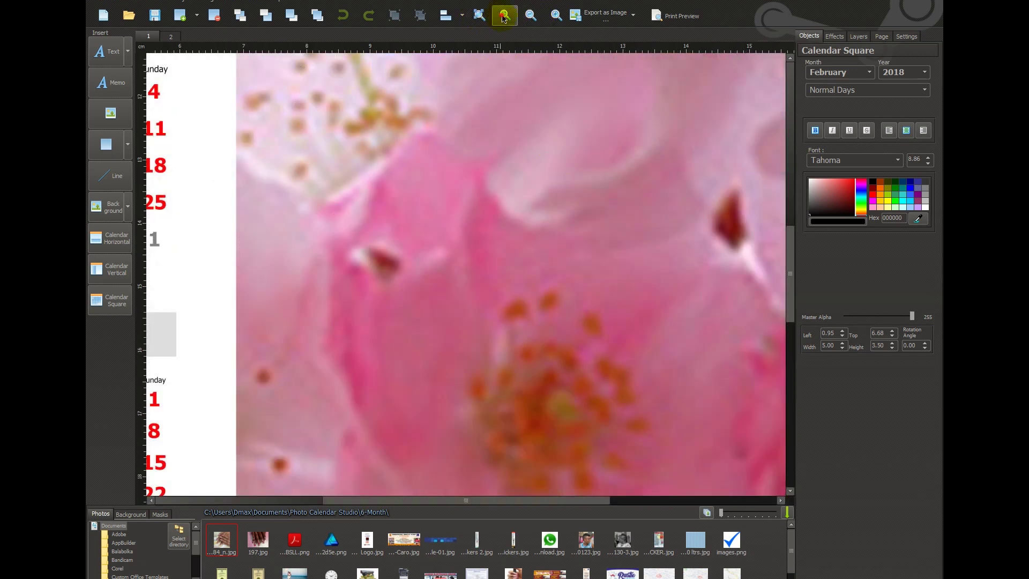
click(503, 16)
click(675, 230)
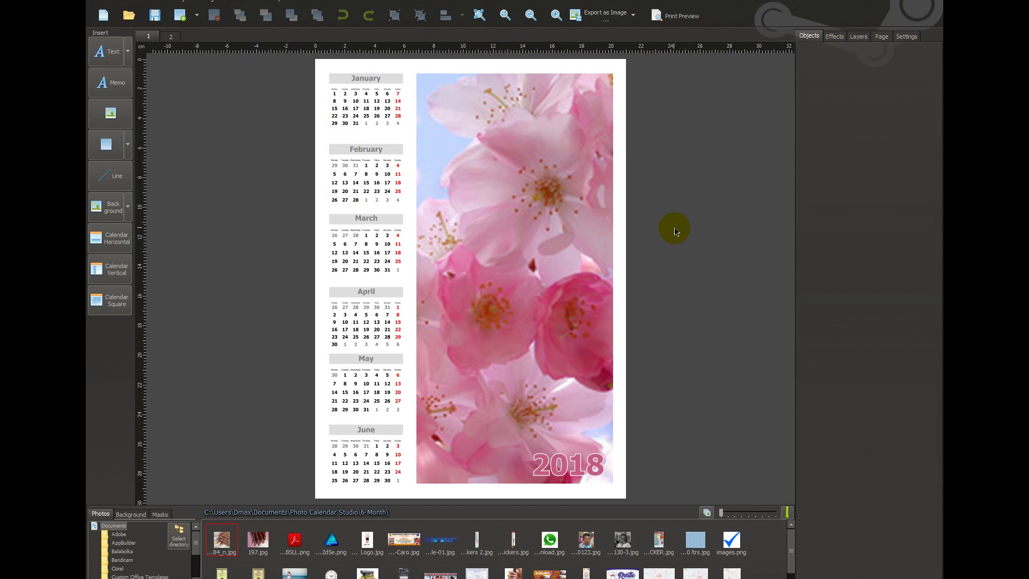
Step: Check the print preview of the first calendar page and return to the editor
click(676, 15)
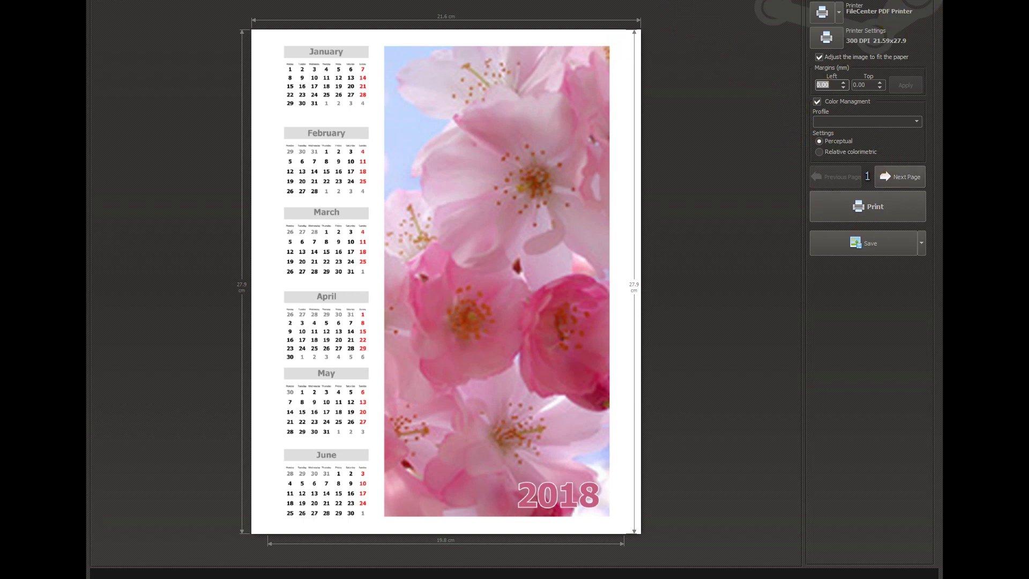
key(Escape)
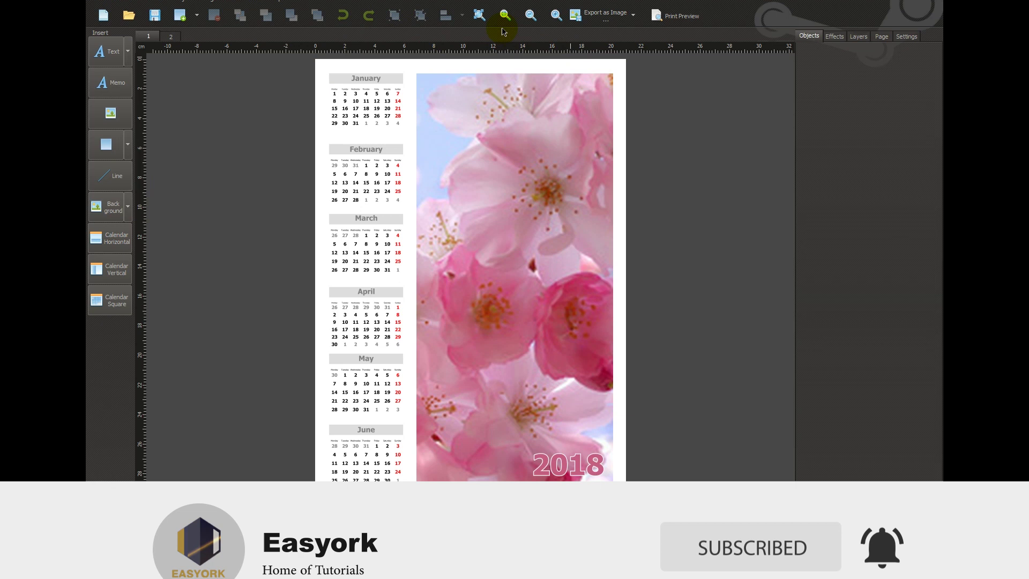
click(174, 3)
mouse_move(209, 1)
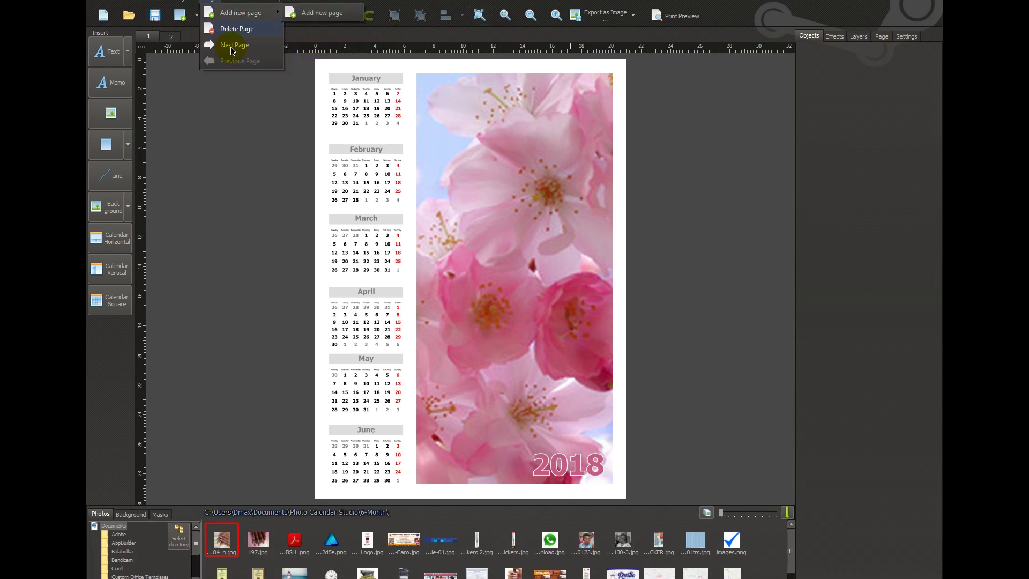
click(270, 140)
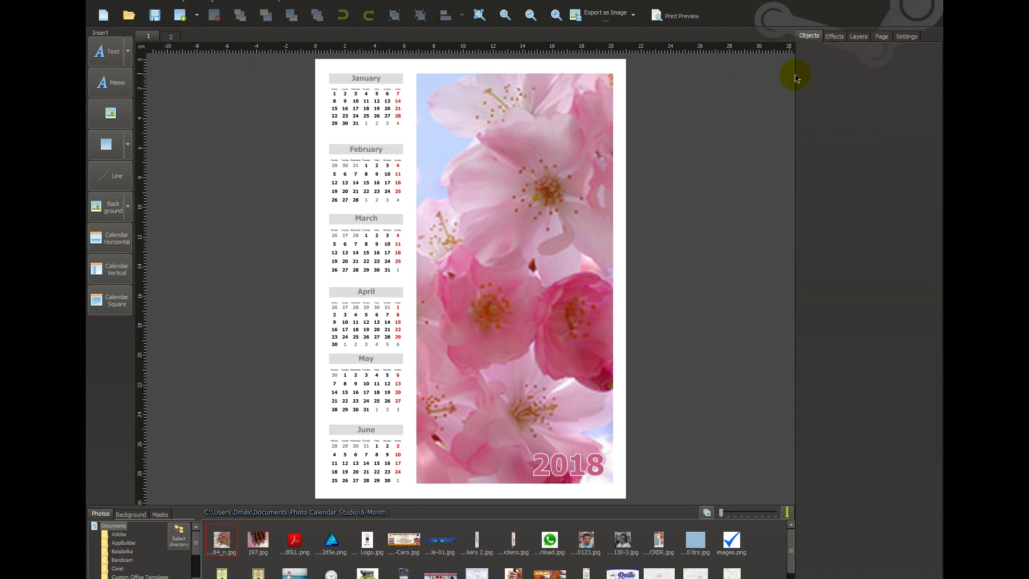
click(194, 5)
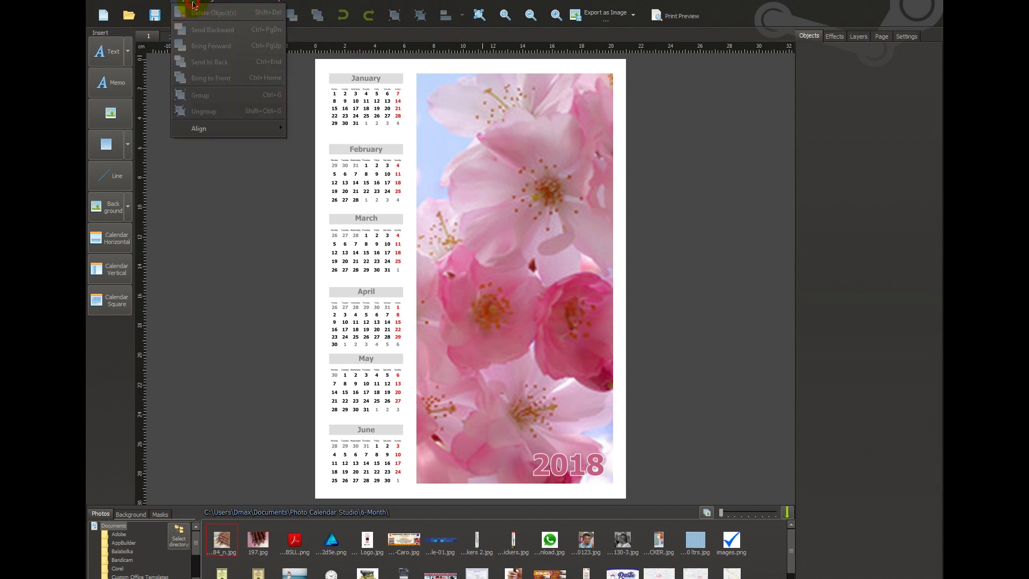
mouse_move(95, 10)
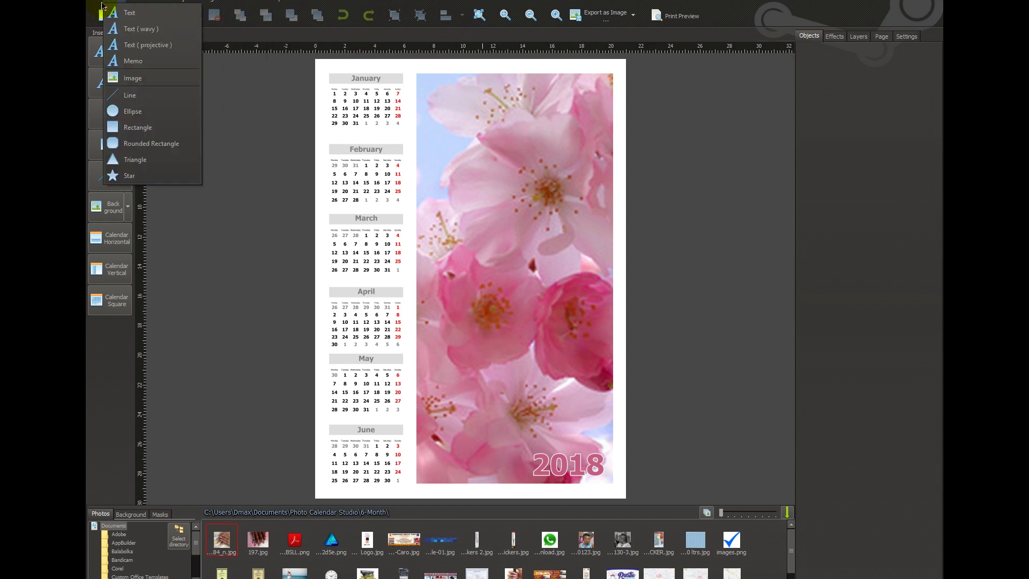
Step: Open the half_9 template without saving the current calendar, and look through its holidays and events list
click(114, 178)
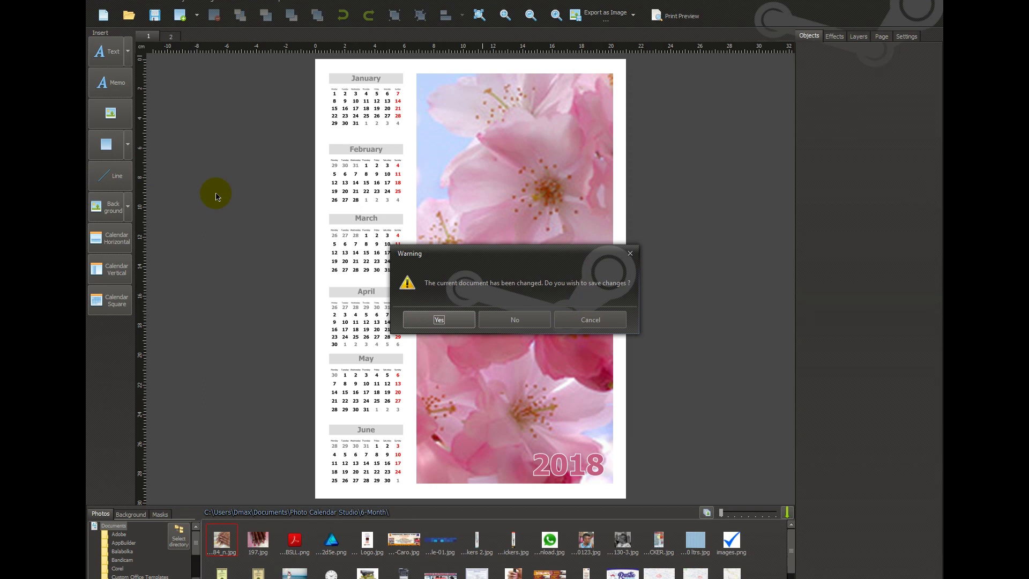
click(500, 318)
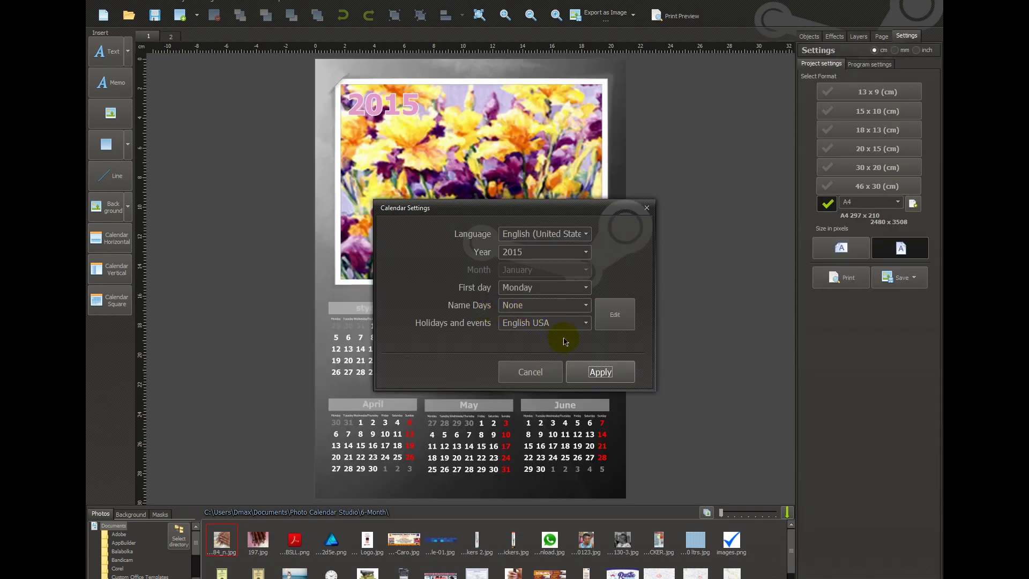
click(608, 328)
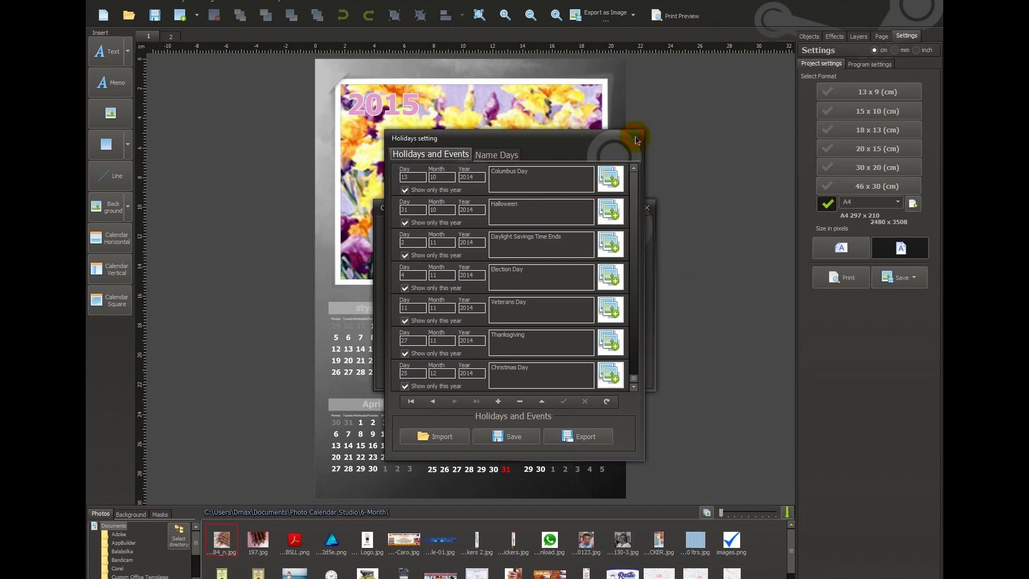
click(647, 208)
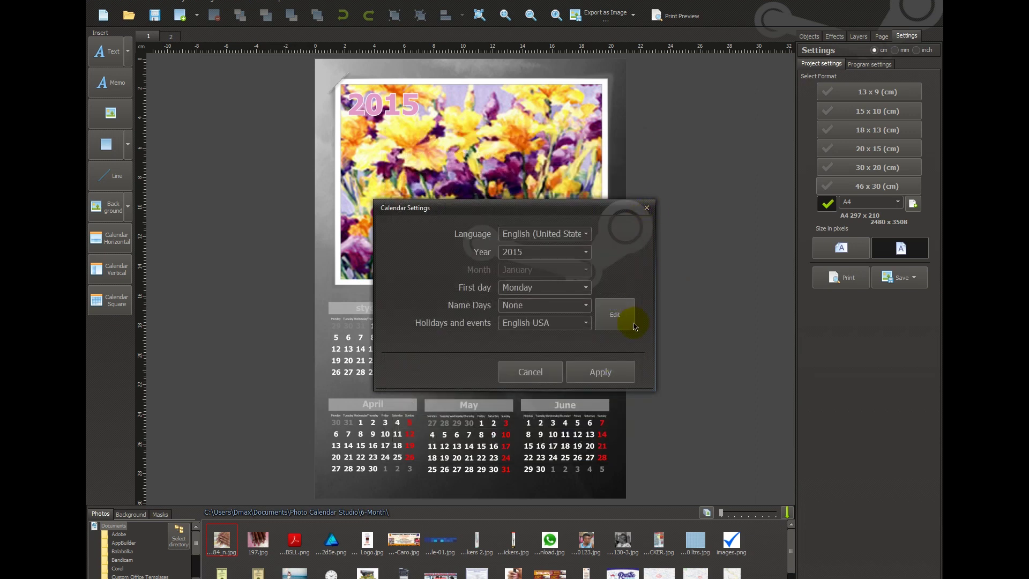
Step: Close the calendar settings without applying them and move the flower photo slightly upward within its frame
click(529, 371)
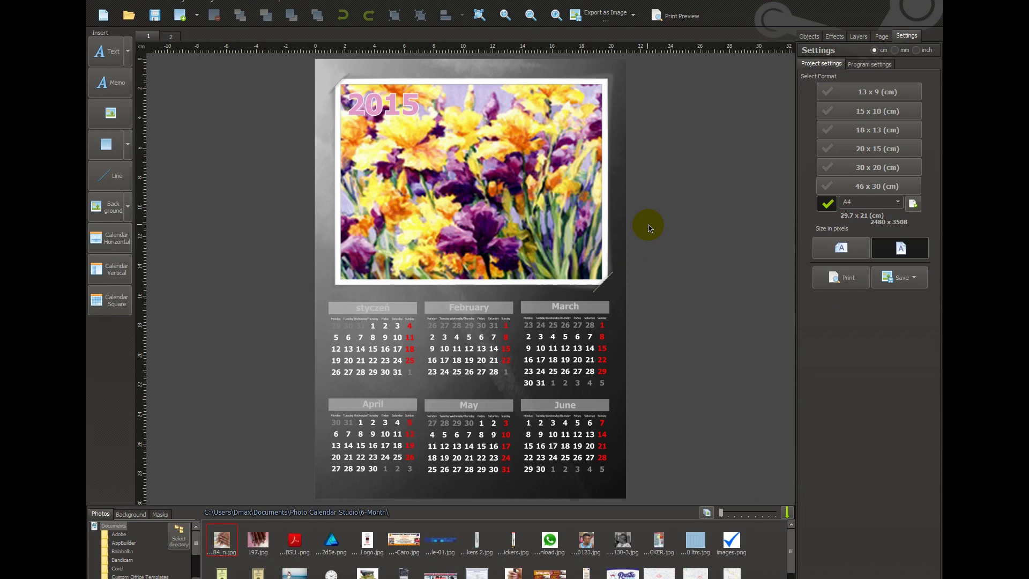
mouse_move(562, 250)
mouse_down()
mouse_move(542, 247)
mouse_move(565, 245)
mouse_up()
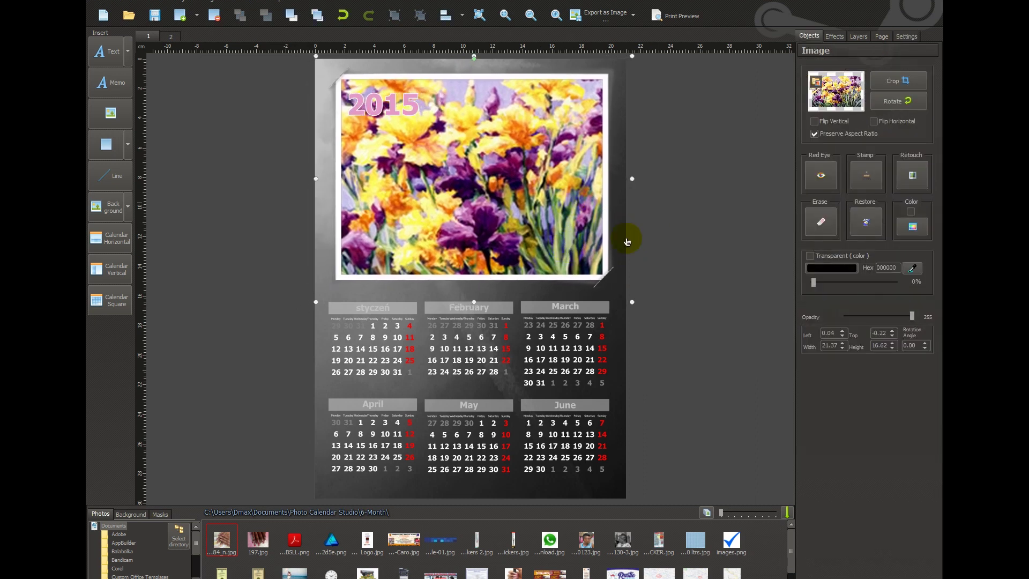
Step: Choose magenta 870044 as the flower photo's transparent color and set the transparency tolerance to 0%, leaving the Transparent option off
click(836, 268)
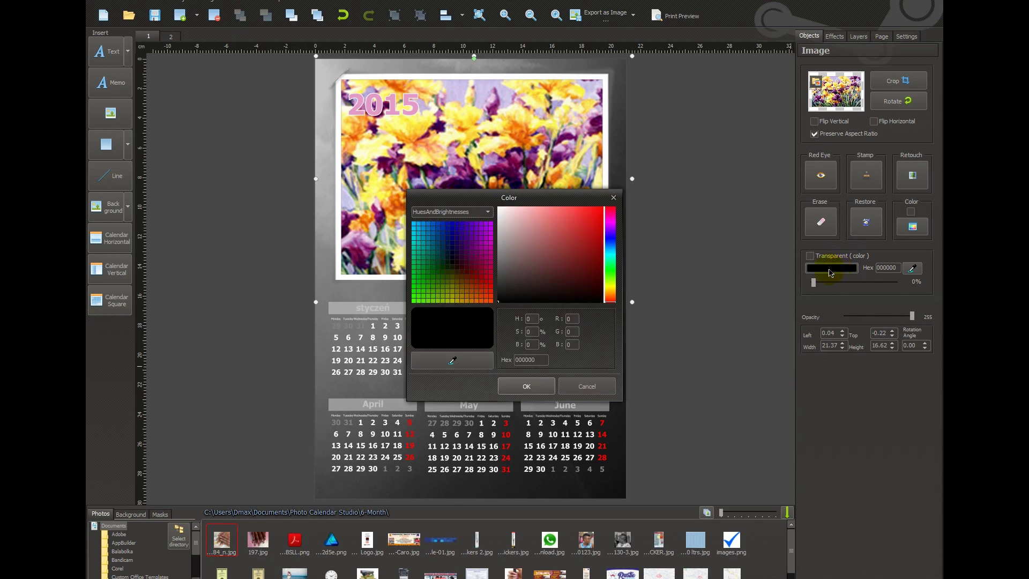
click(450, 239)
click(478, 236)
click(481, 263)
click(547, 390)
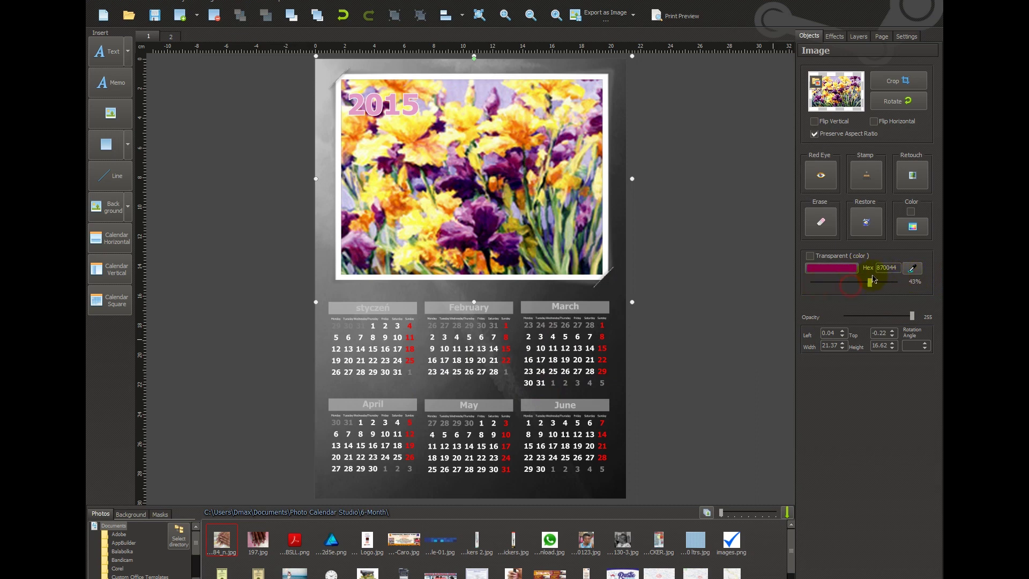
drag(854, 295, 712, 295)
Step: Try to clone part of the flower photo with the Stamp tool, and leave the image editor without saving
click(859, 230)
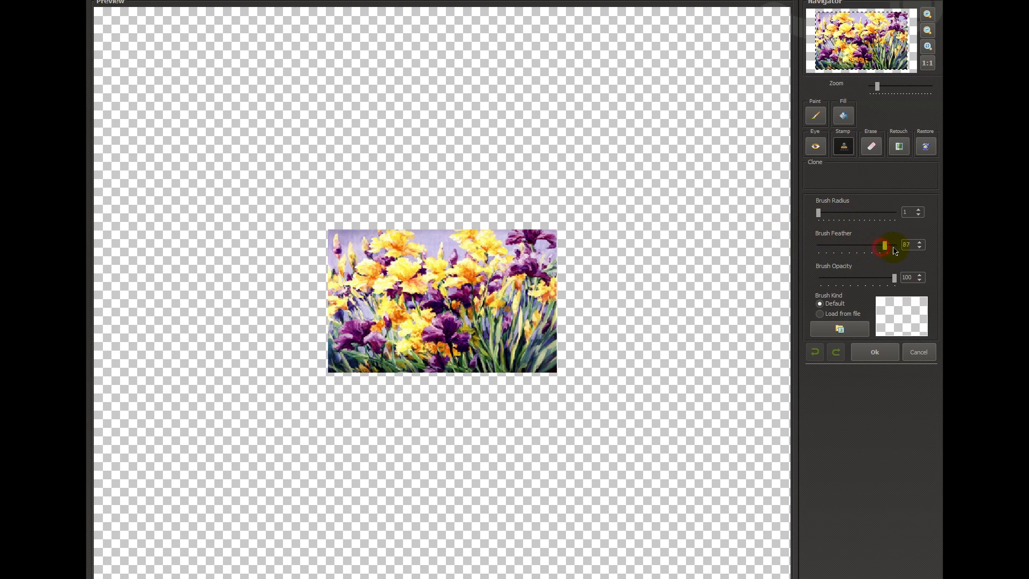
click(560, 274)
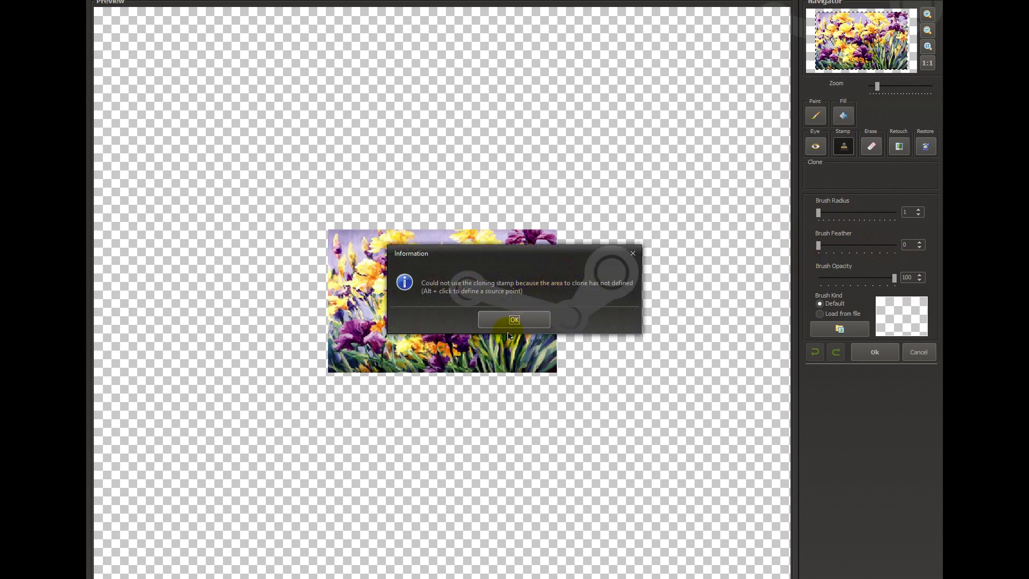
click(516, 317)
click(920, 353)
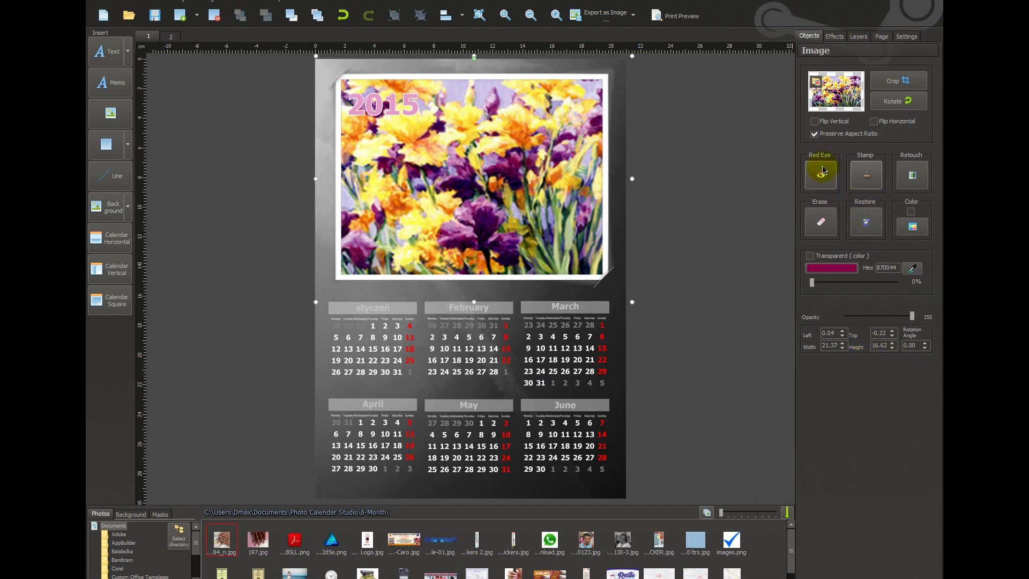
Step: Rotate the flower photo four times through a full turn, and accept its existing crop area
click(890, 102)
click(889, 102)
click(888, 103)
click(887, 104)
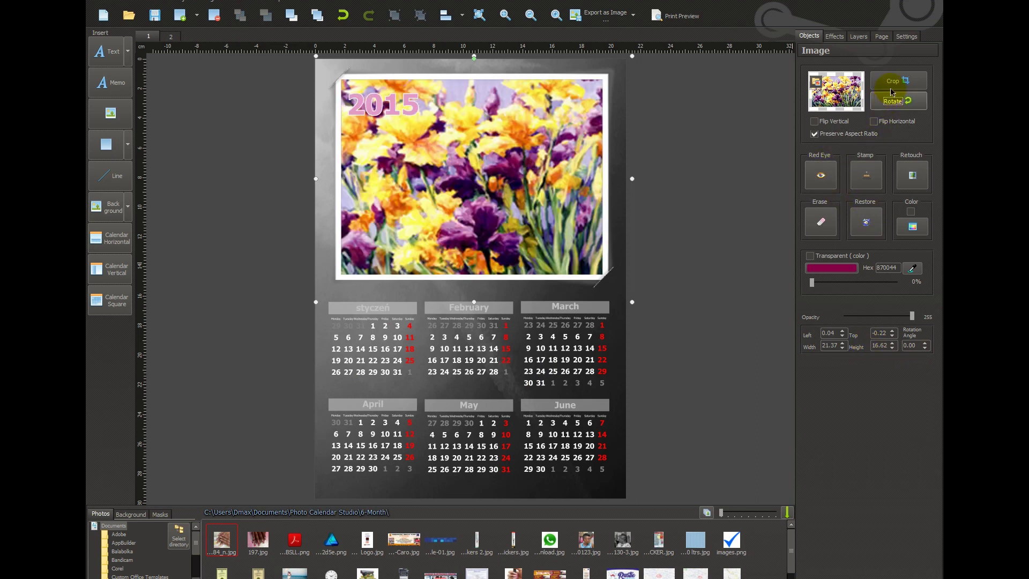
click(892, 89)
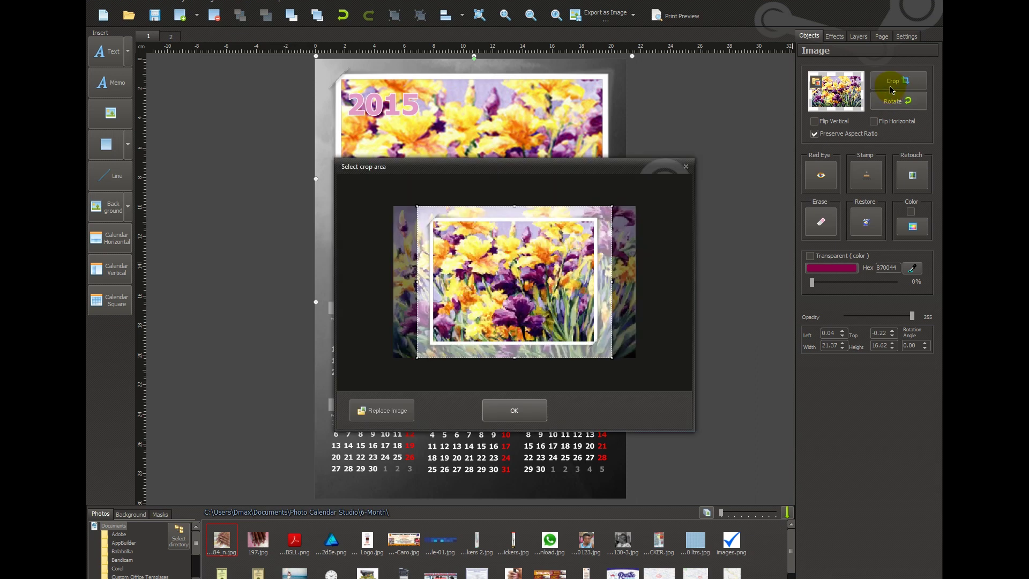
click(506, 420)
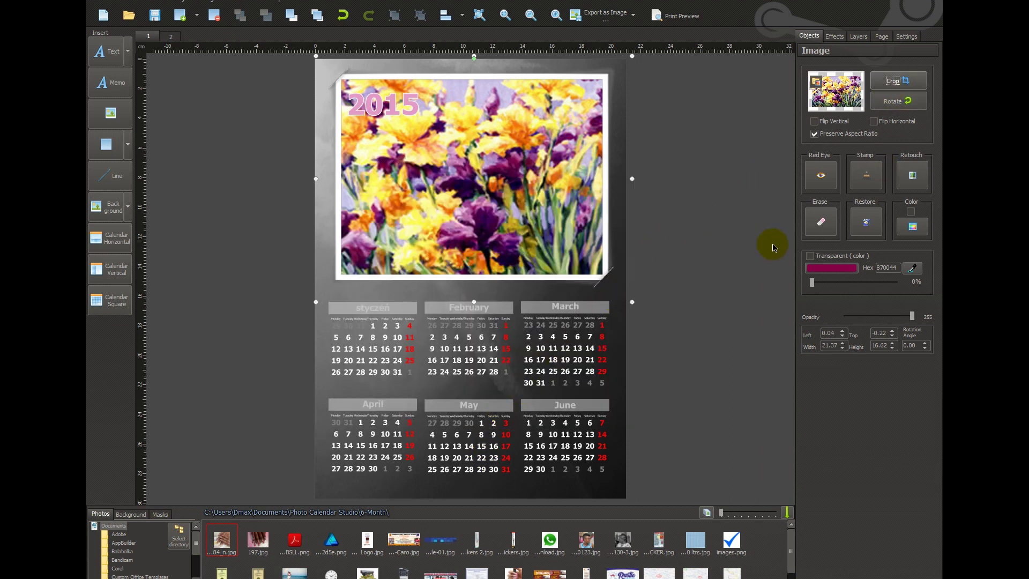